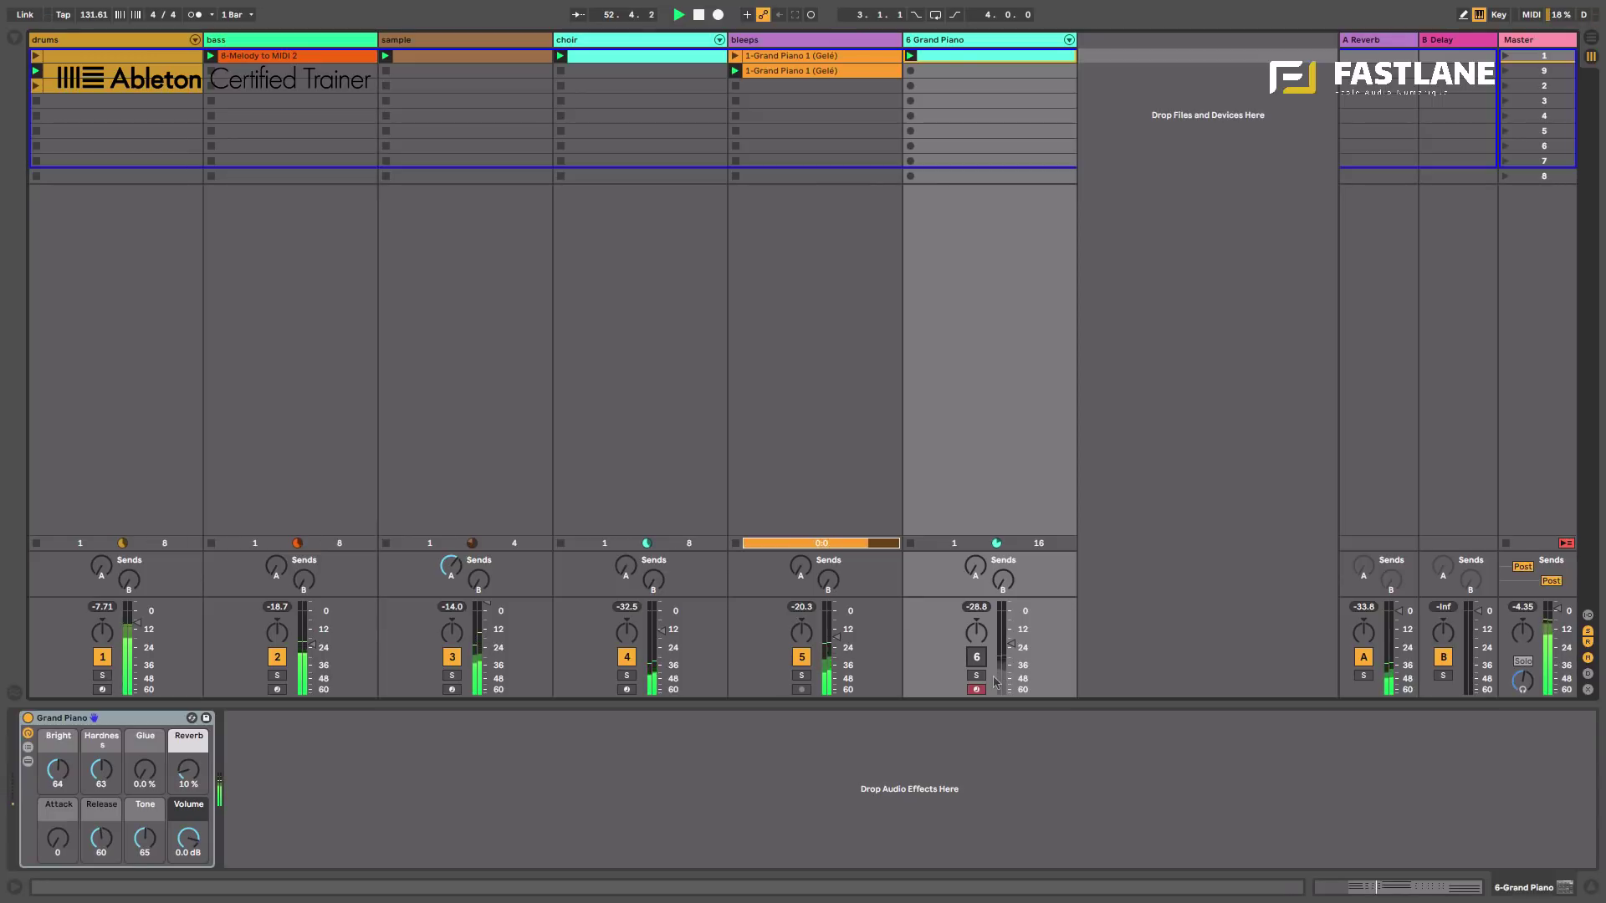
Activate and solo the 6 Grand Piano track with its volume raised slightly, and open its MIDI clip.
left_click_drag(1011, 643, 1010, 635)
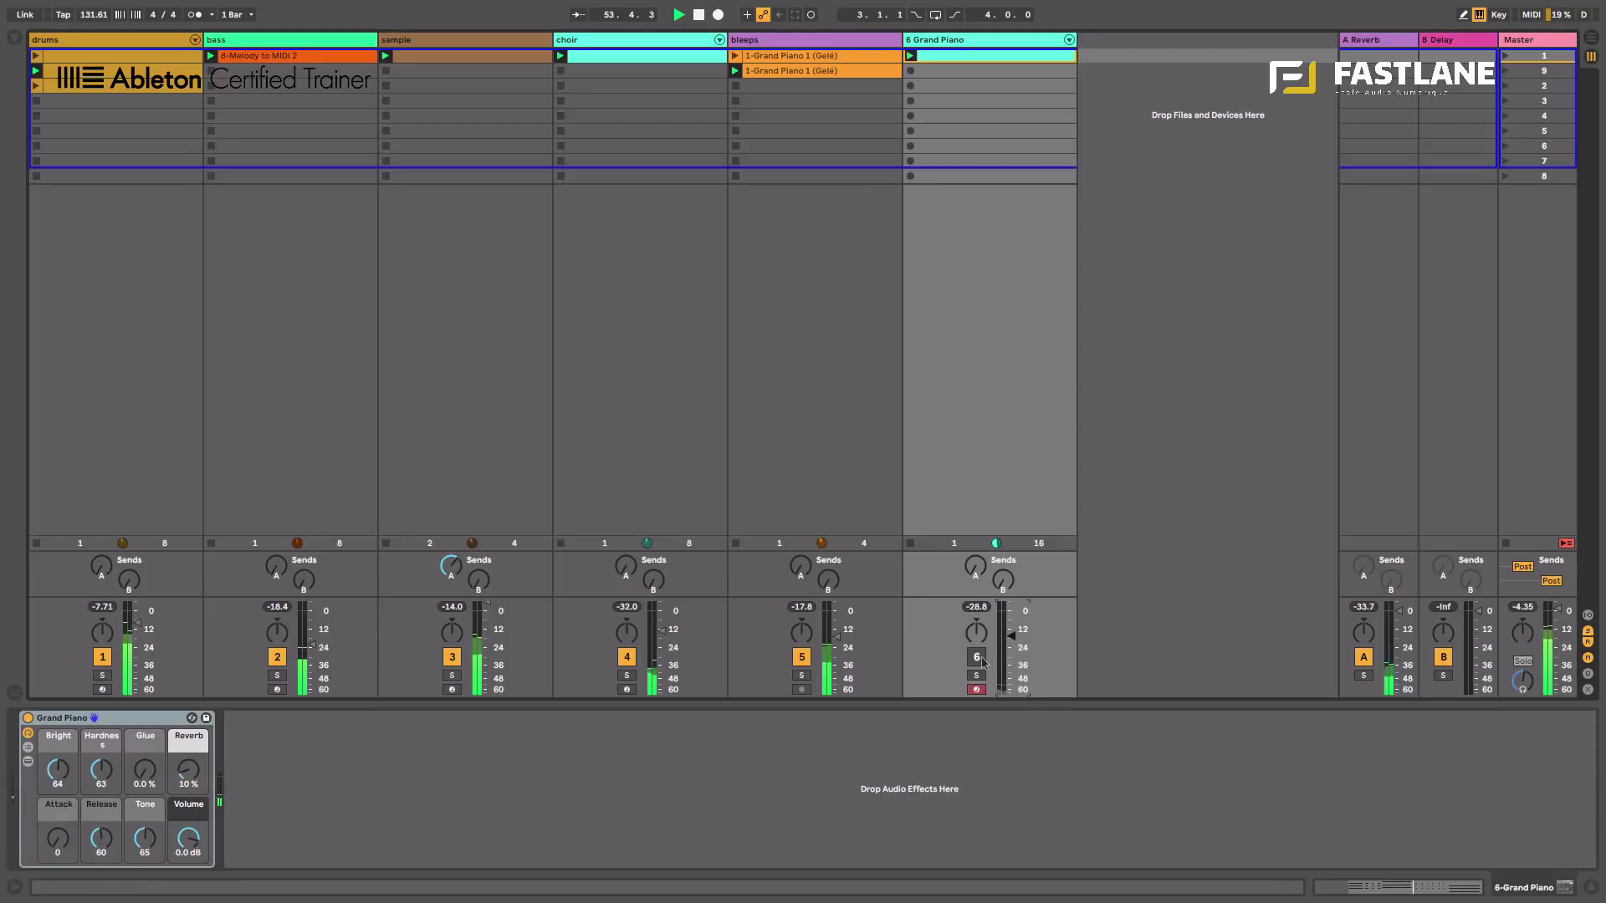
left_click(976, 656)
left_click(976, 675)
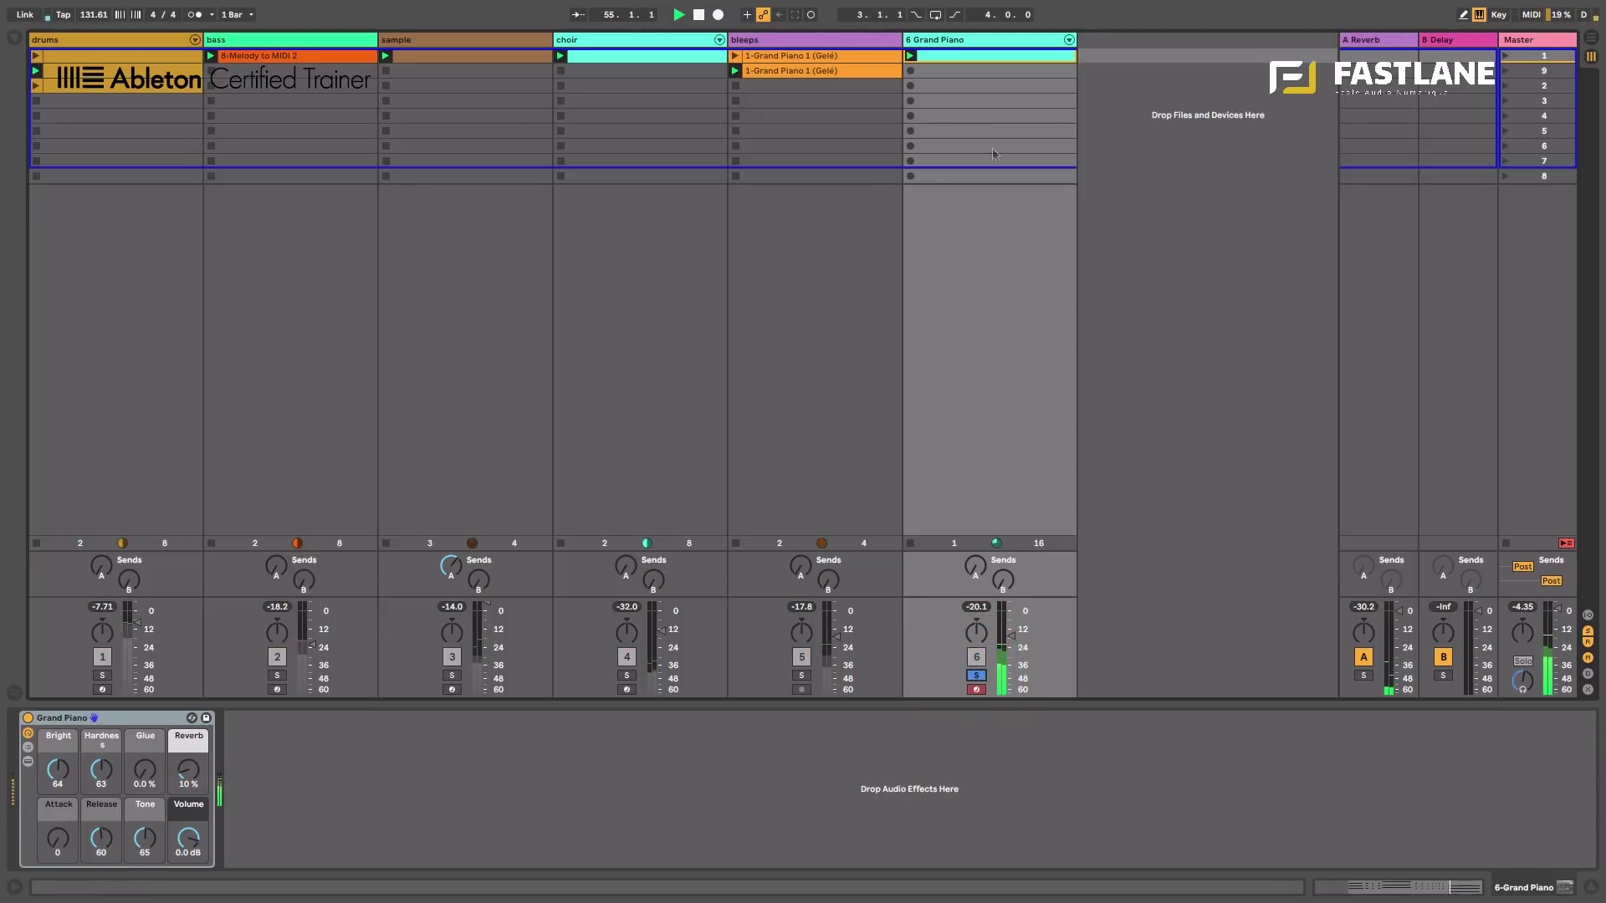
left_click(952, 54)
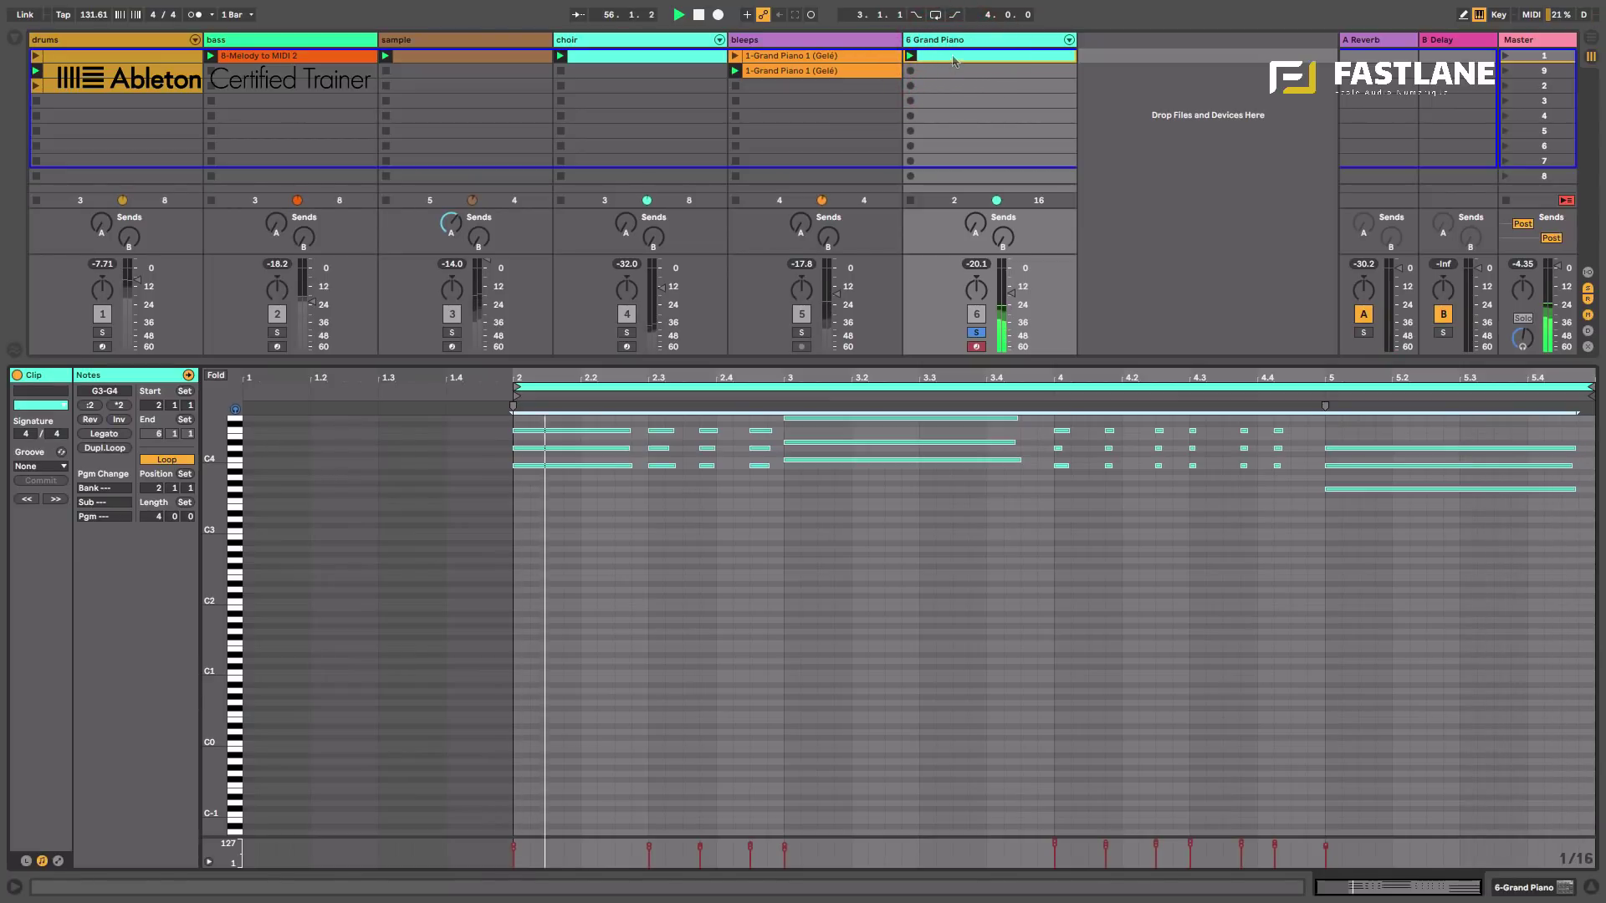
Add the Arpeggiator MIDI effect before the Grand Piano instrument and hide the browser.
left_click(15, 38)
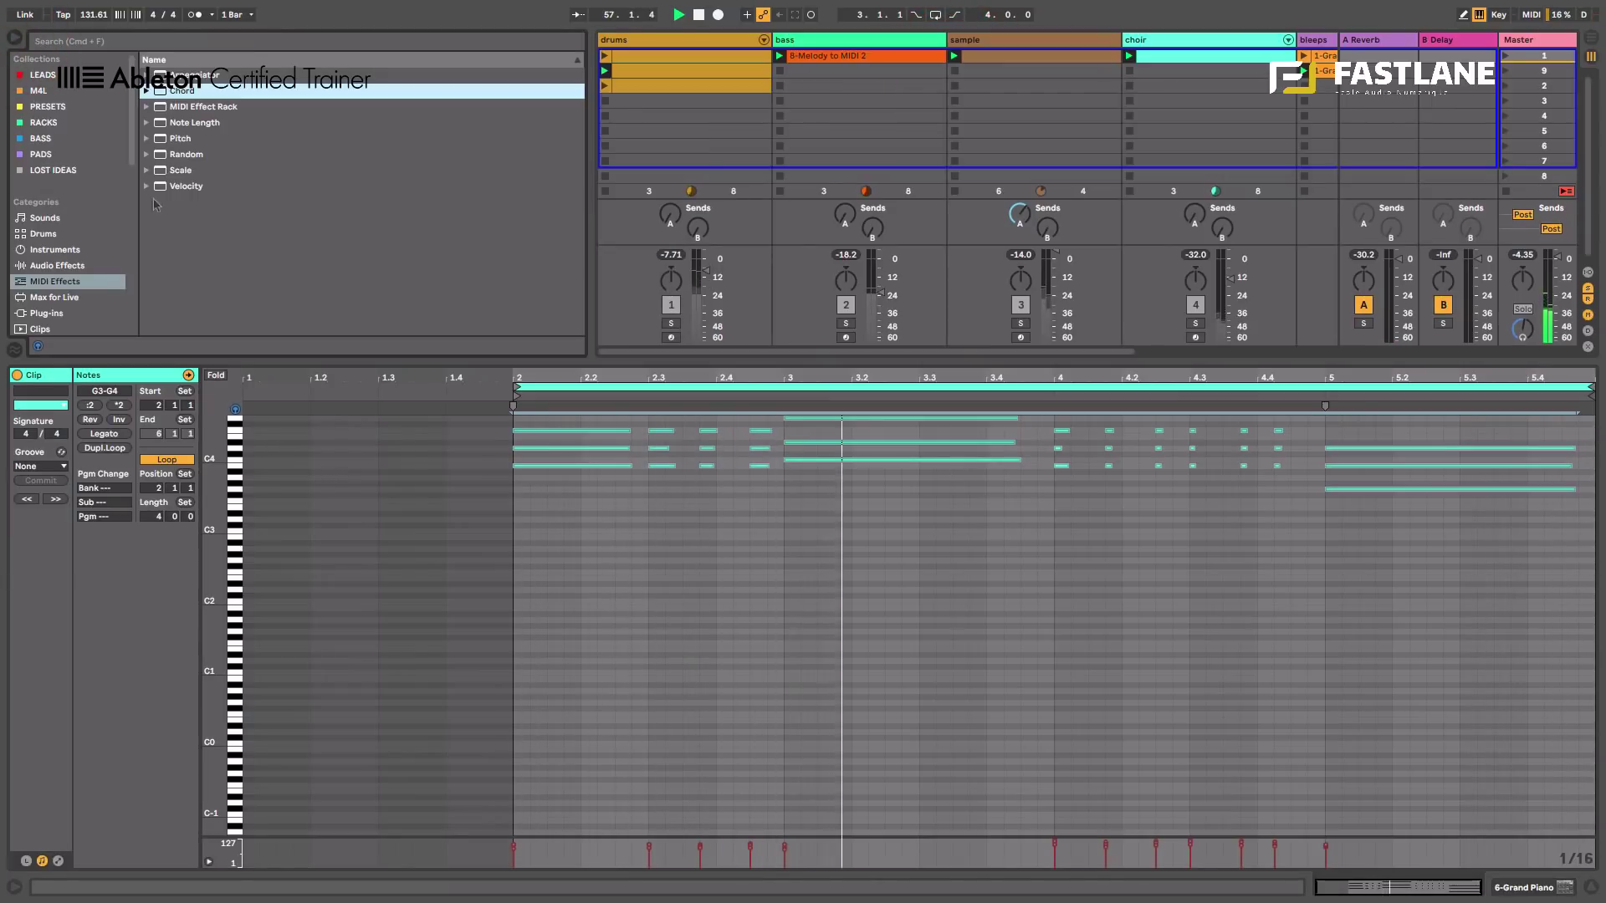
double_click(174, 75)
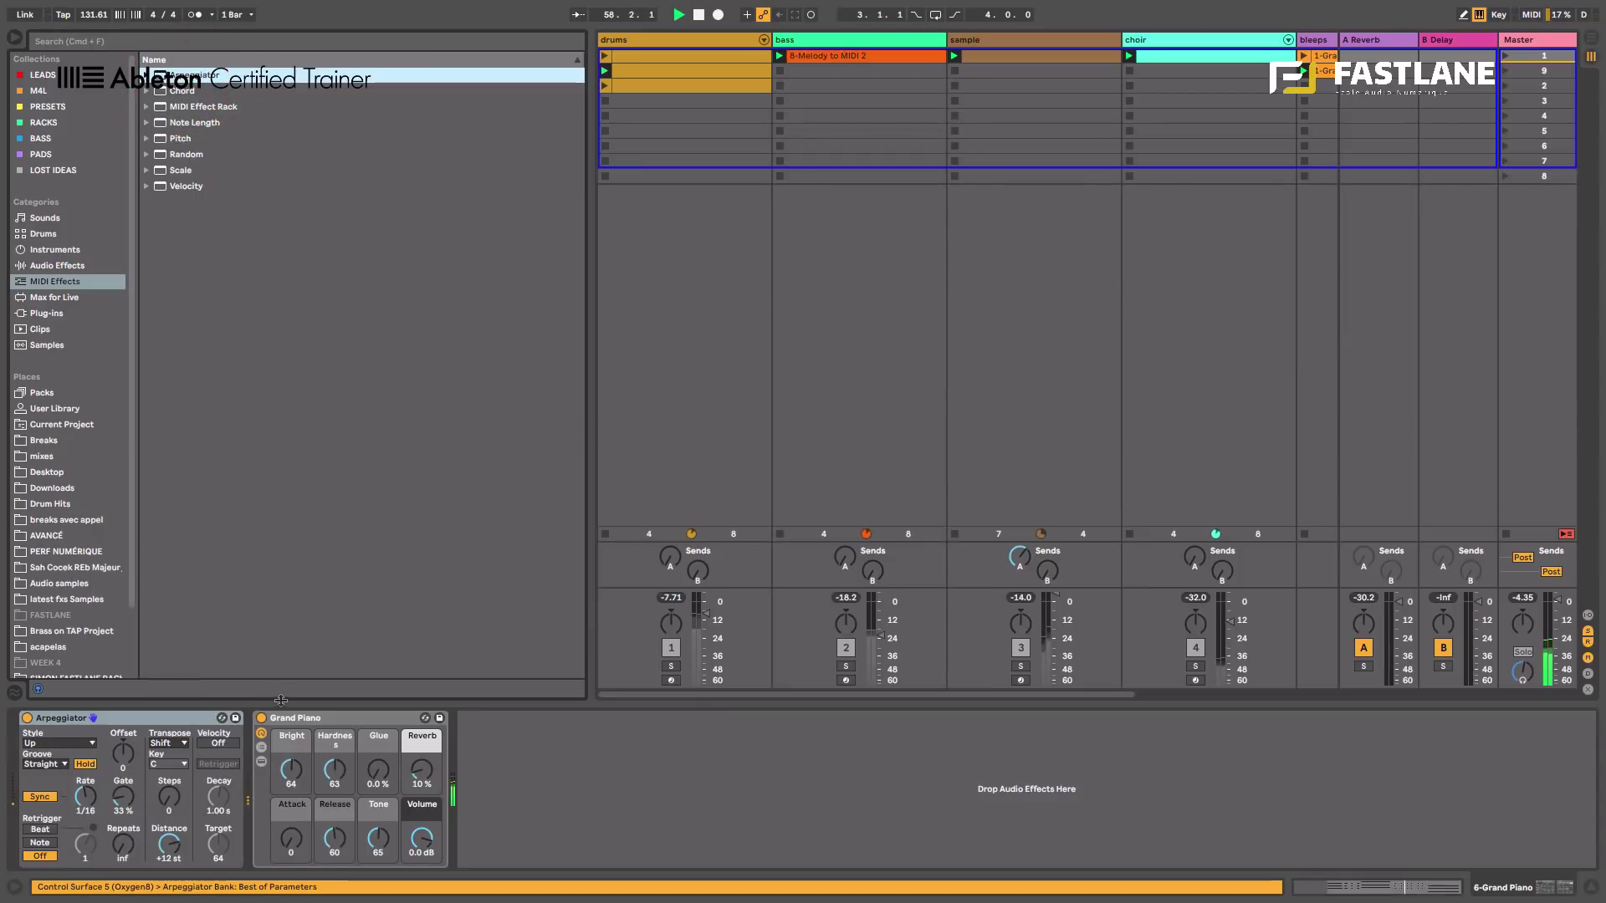
left_click(16, 38)
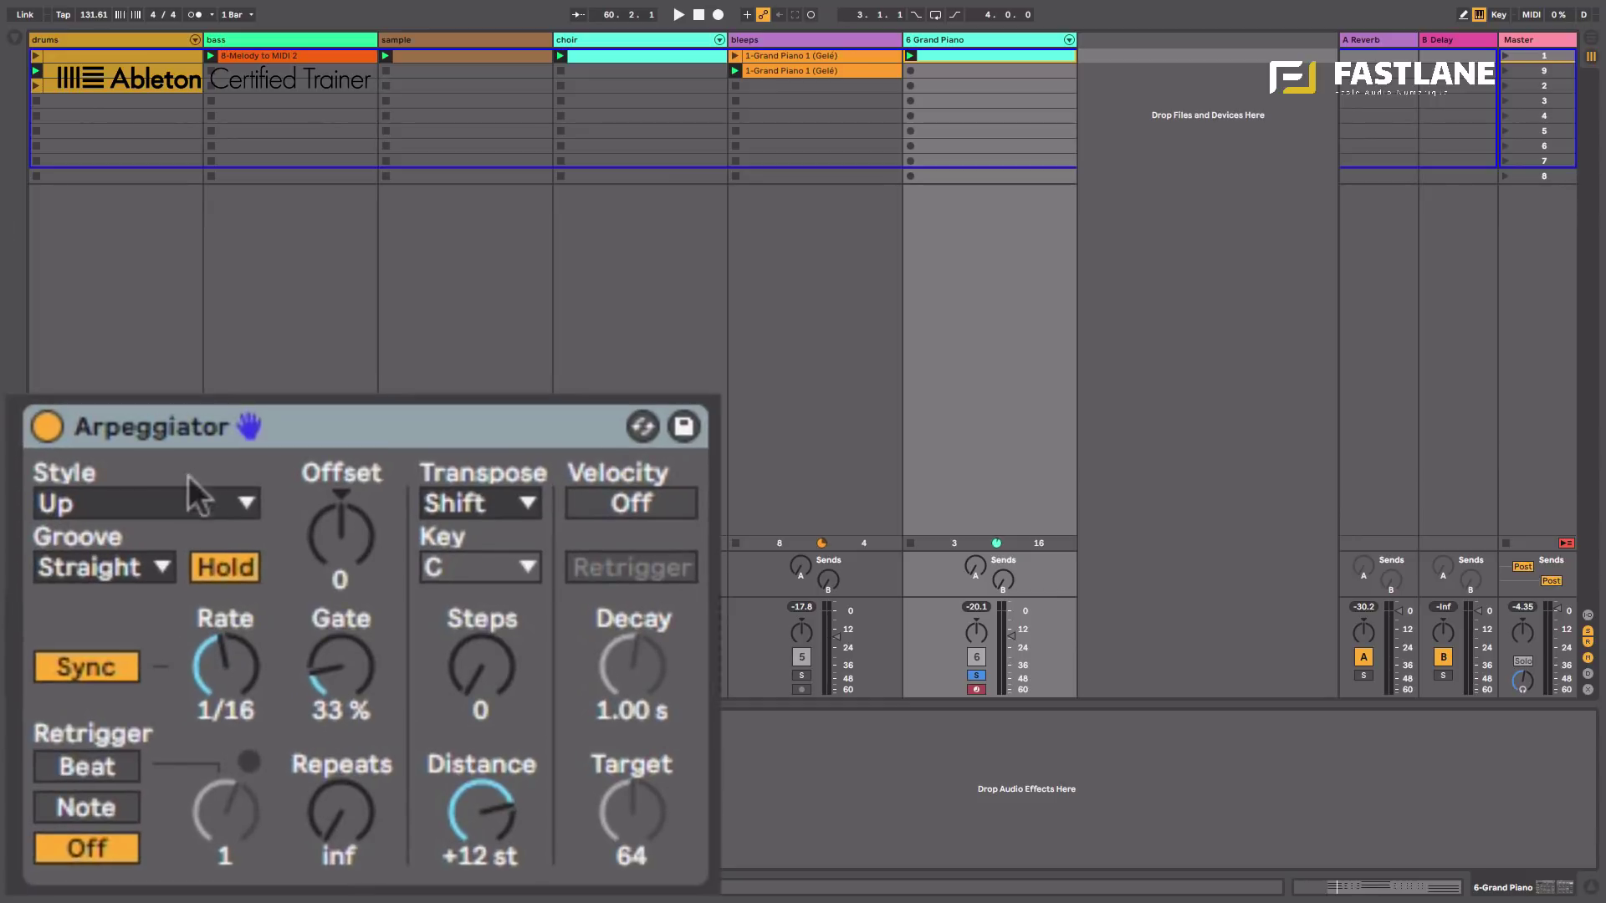
Play the part while trying the Arpeggiator's rate, and set its style to Up & Down and its gate to 48 %.
left_click_drag(85, 804, 85, 789)
key("space")
left_click_drag(227, 681, 226, 721)
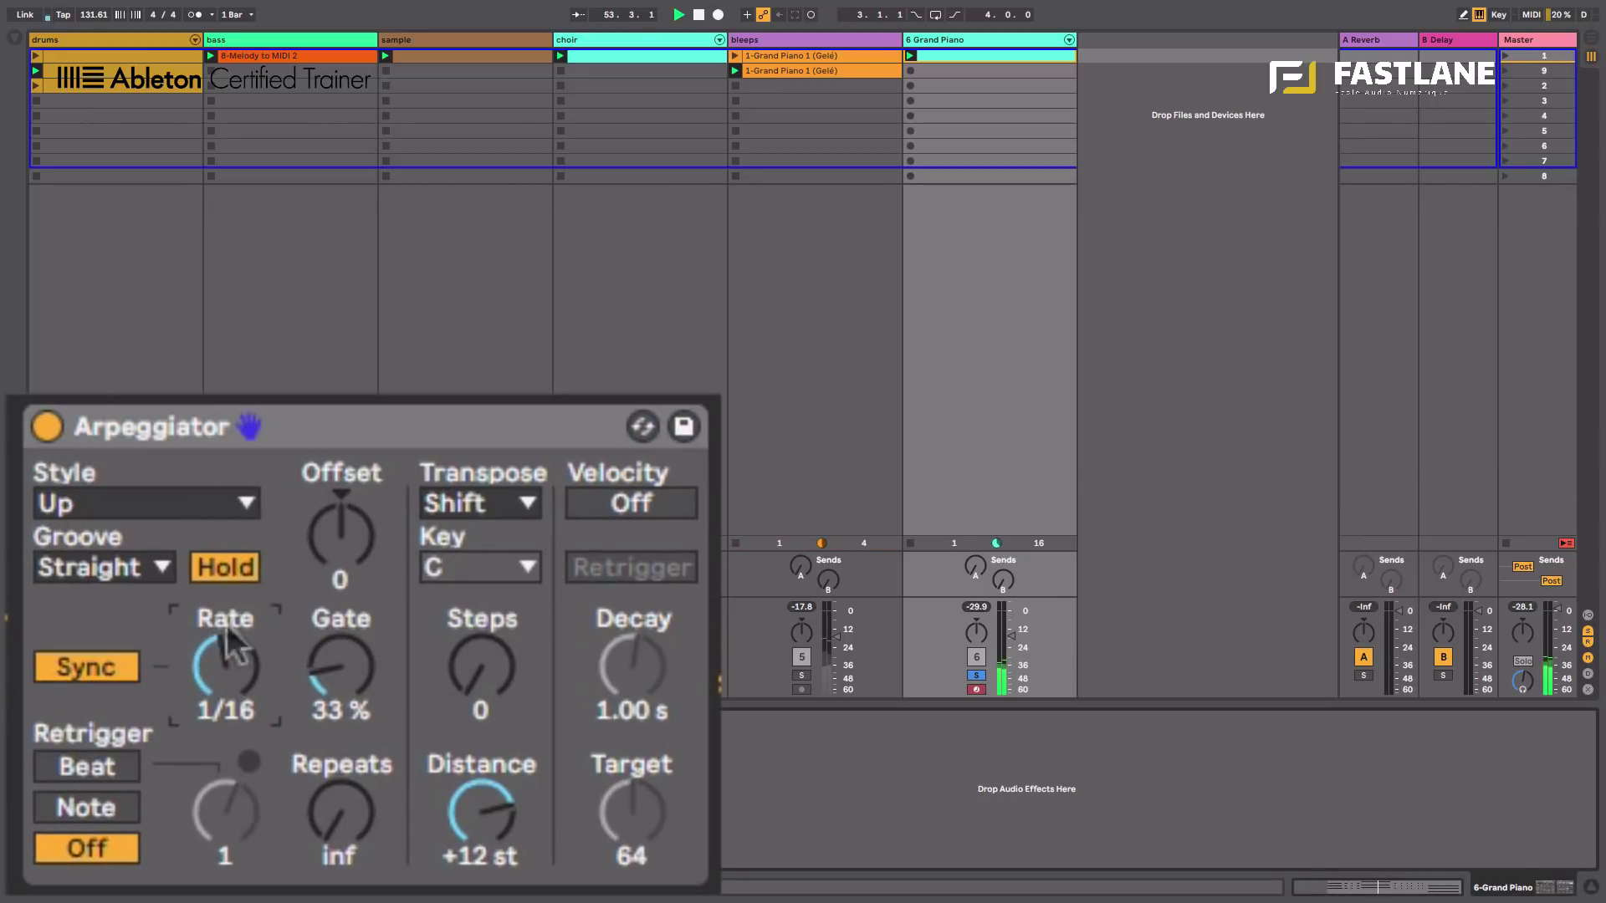
left_click(225, 503)
left_click(82, 575)
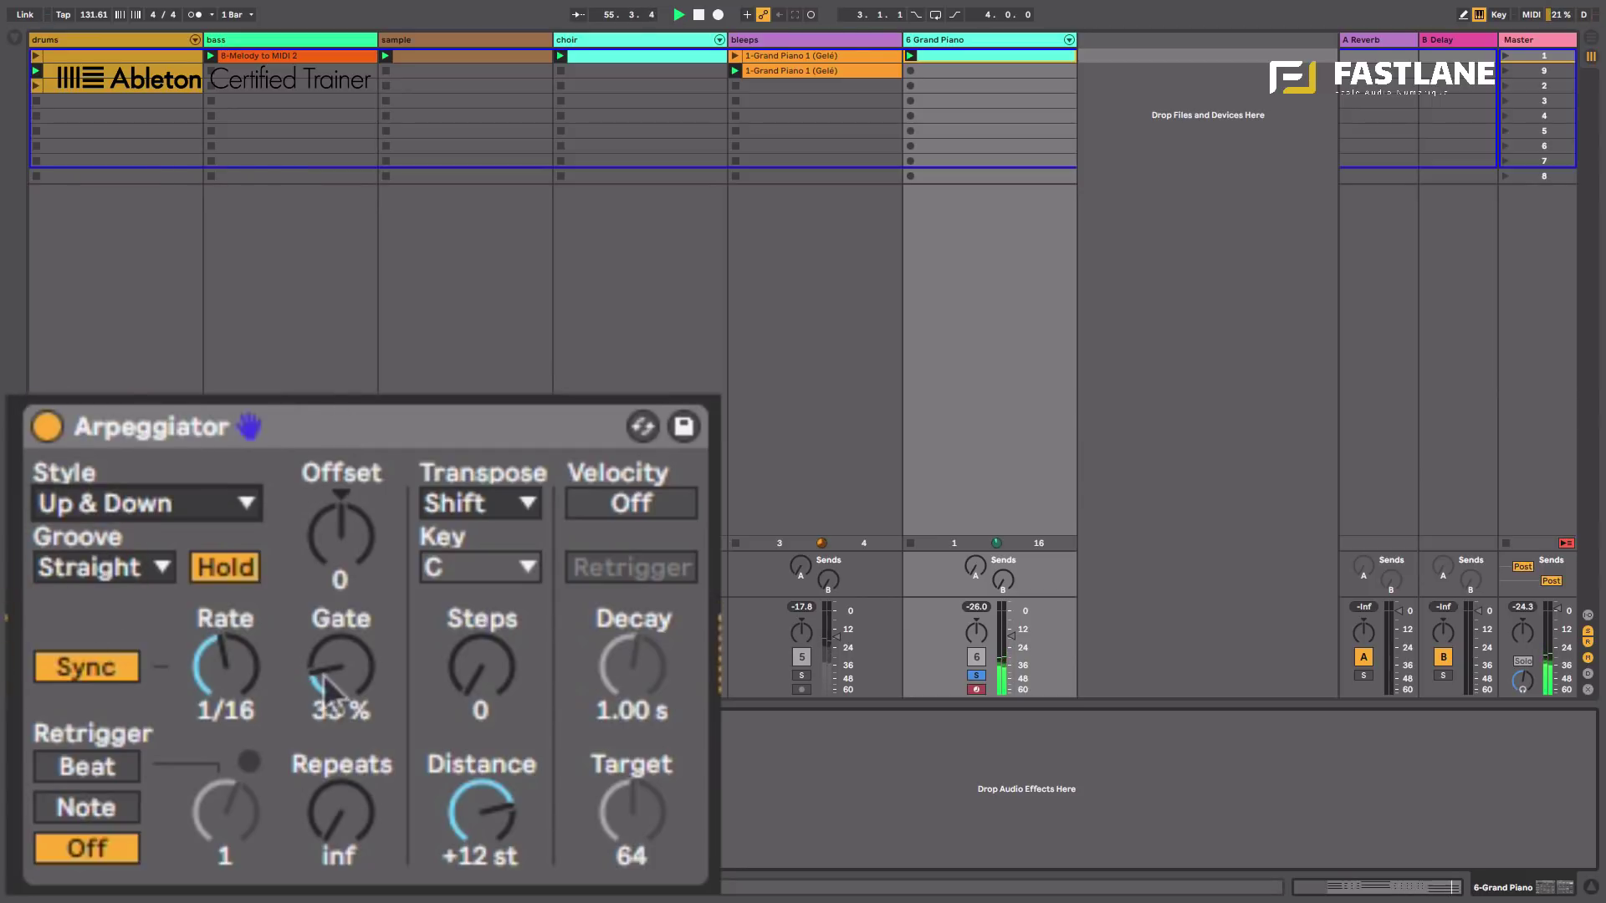
mouse_move(339, 682)
left_mouse_down()
mouse_move(339, 598)
mouse_move(339, 675)
left_mouse_up()
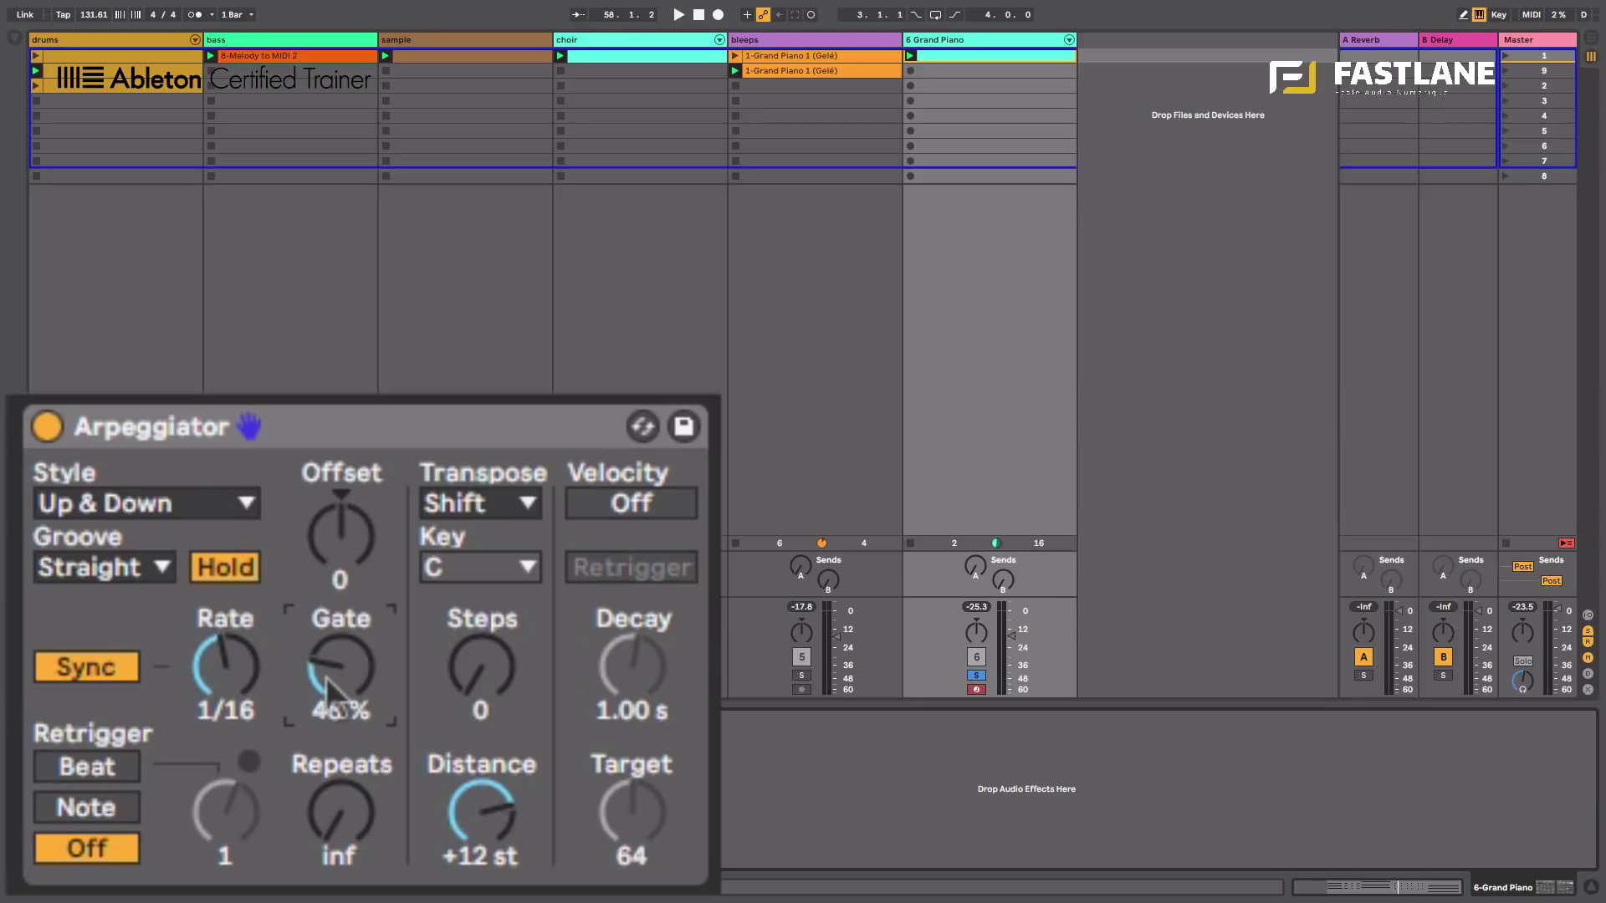
Try the Swing 8 groove on the Arpeggiator during playback, and settle on Swing 16.
left_click(134, 572)
left_click(61, 645)
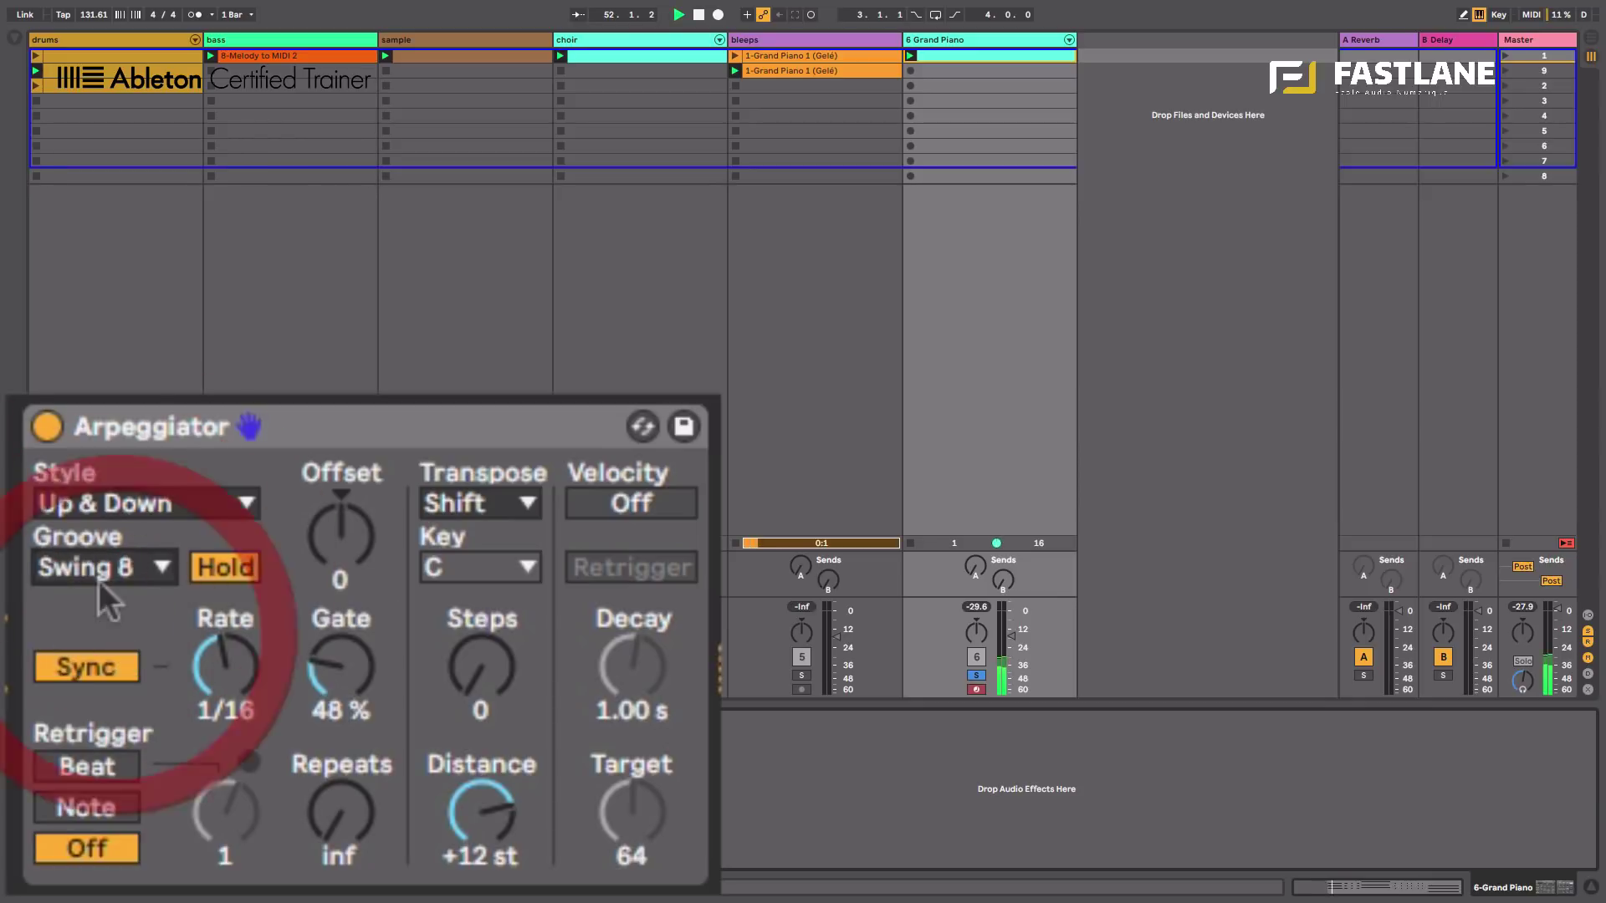
key("space")
left_click(119, 577)
left_click(84, 683)
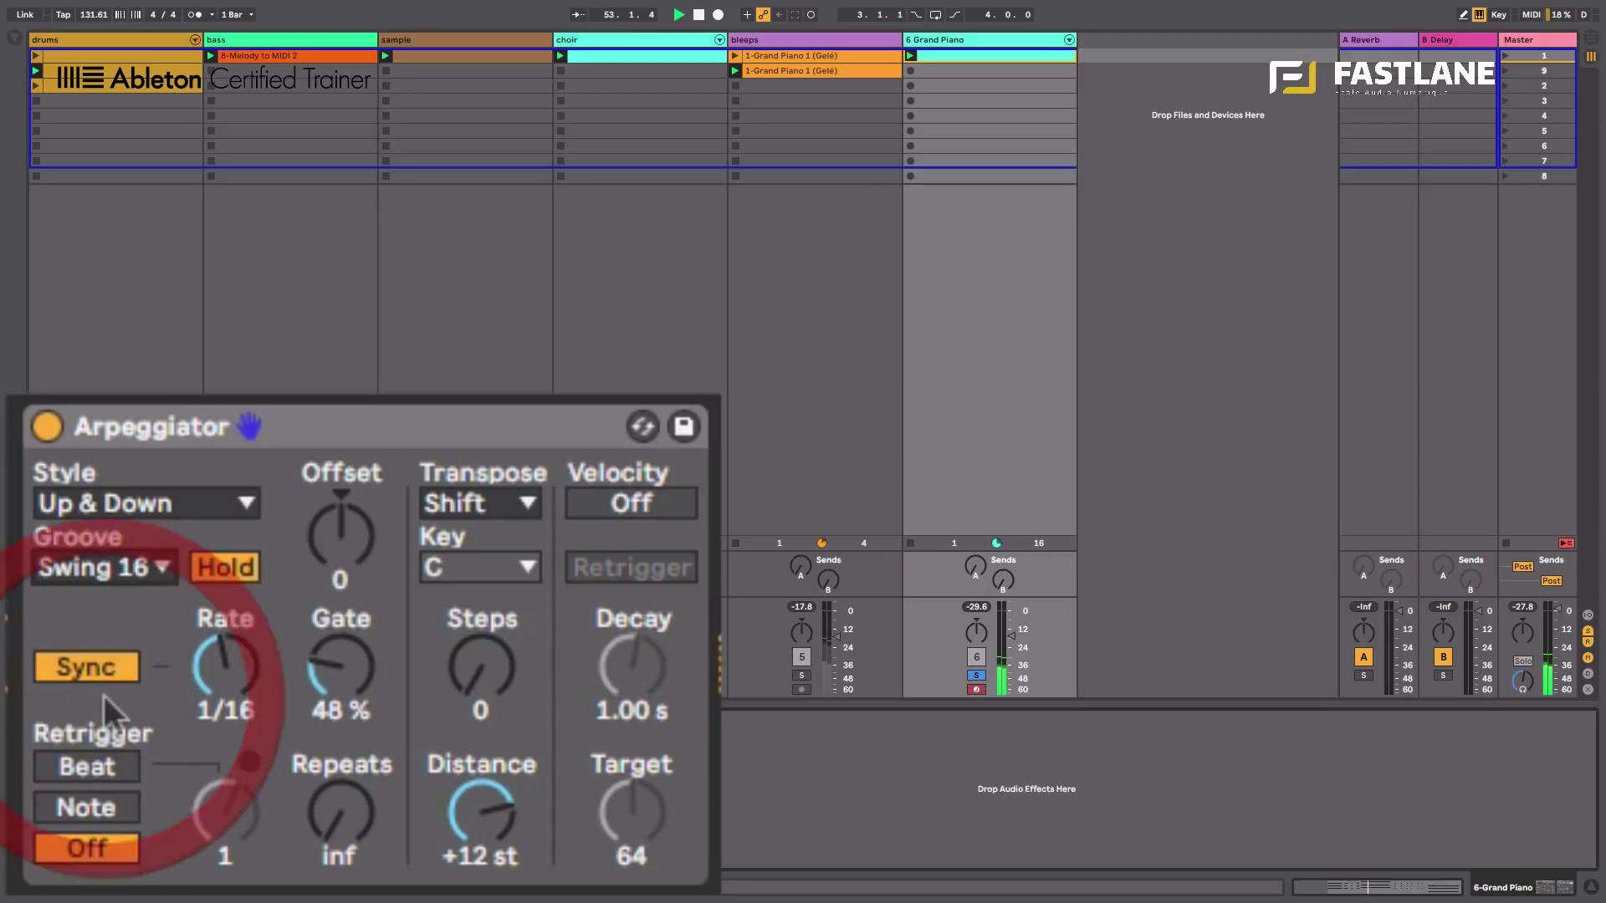
Test the Groove Pool's Global Amount at 0%, set it to 46% during playback, and hide the pool and browser.
left_click(15, 695)
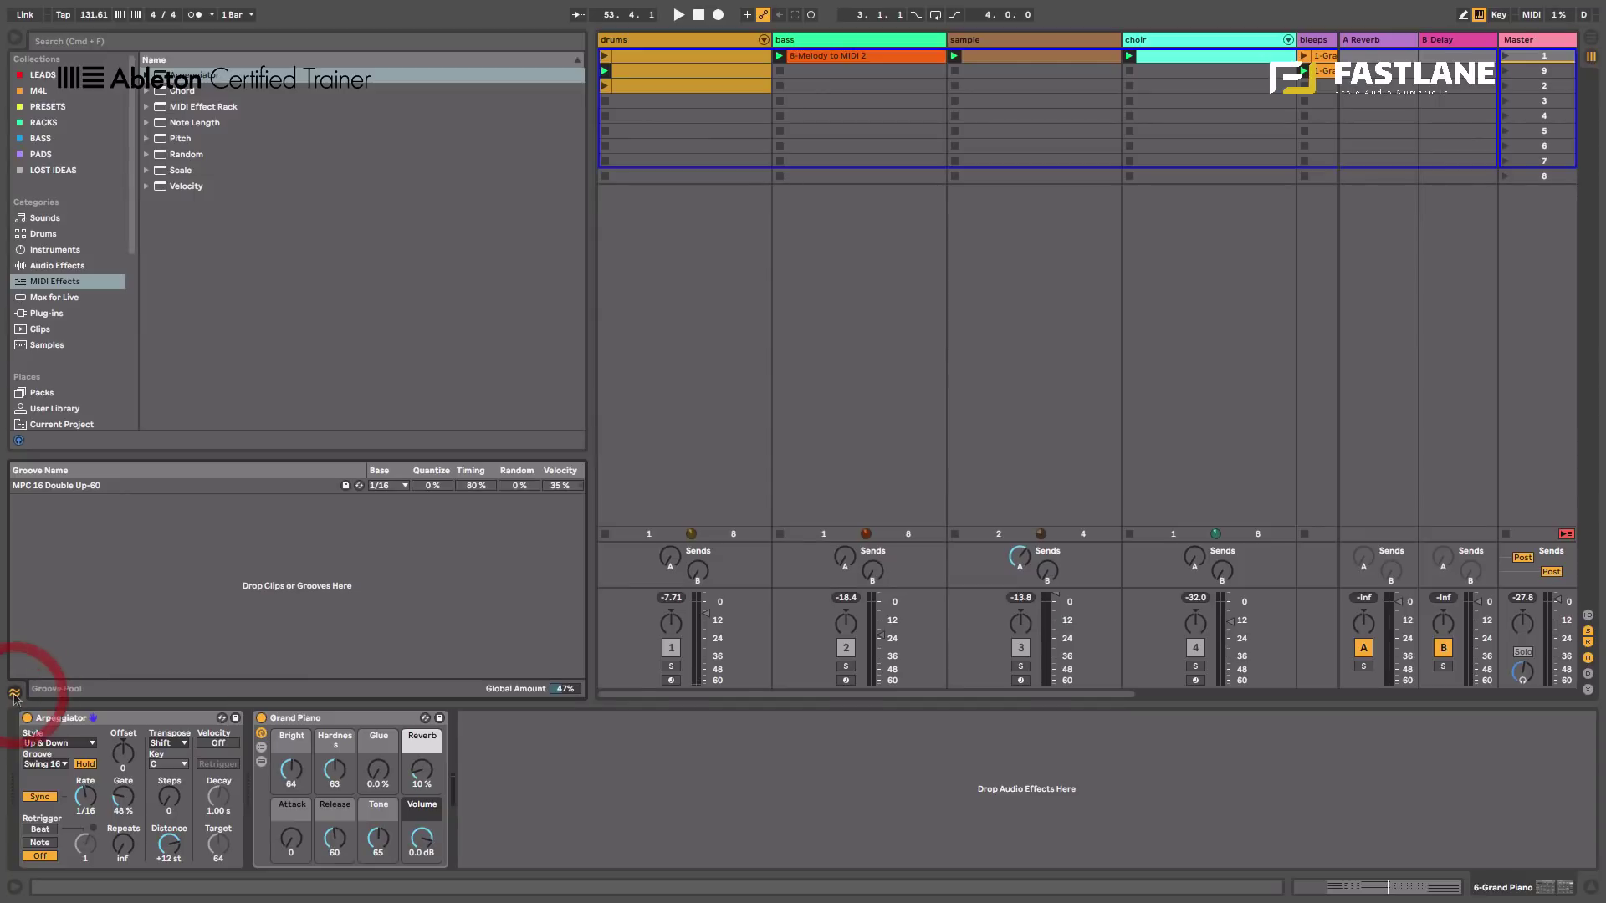
left_click_drag(565, 688, 565, 727)
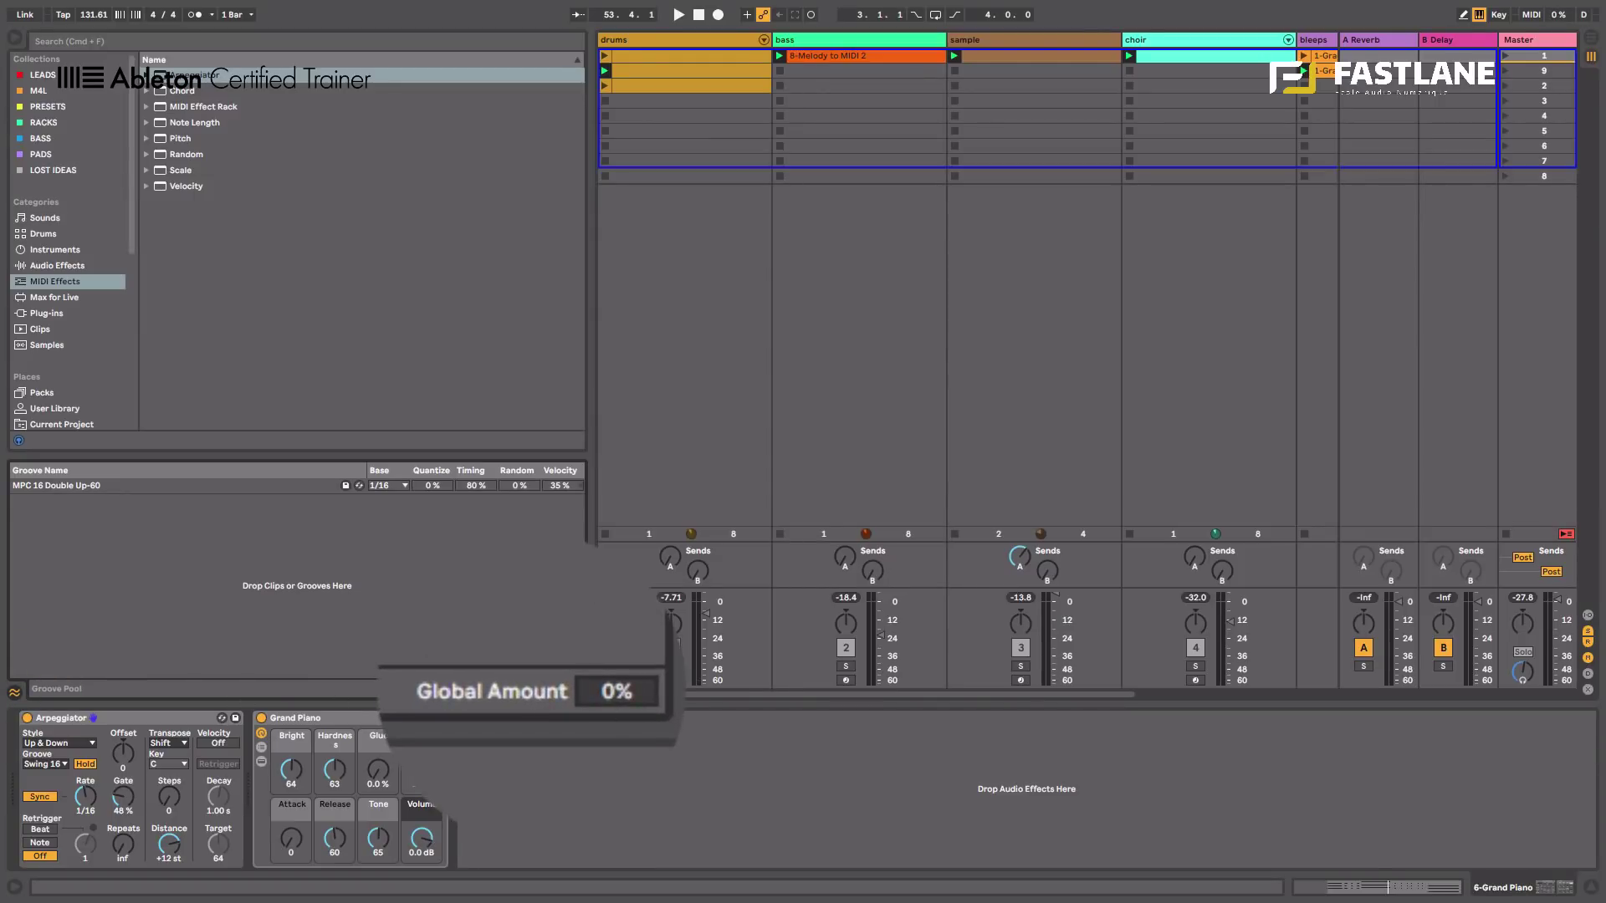
key("space")
mouse_move(602, 701)
left_mouse_down()
mouse_move(610, 628)
mouse_move(610, 671)
left_mouse_up()
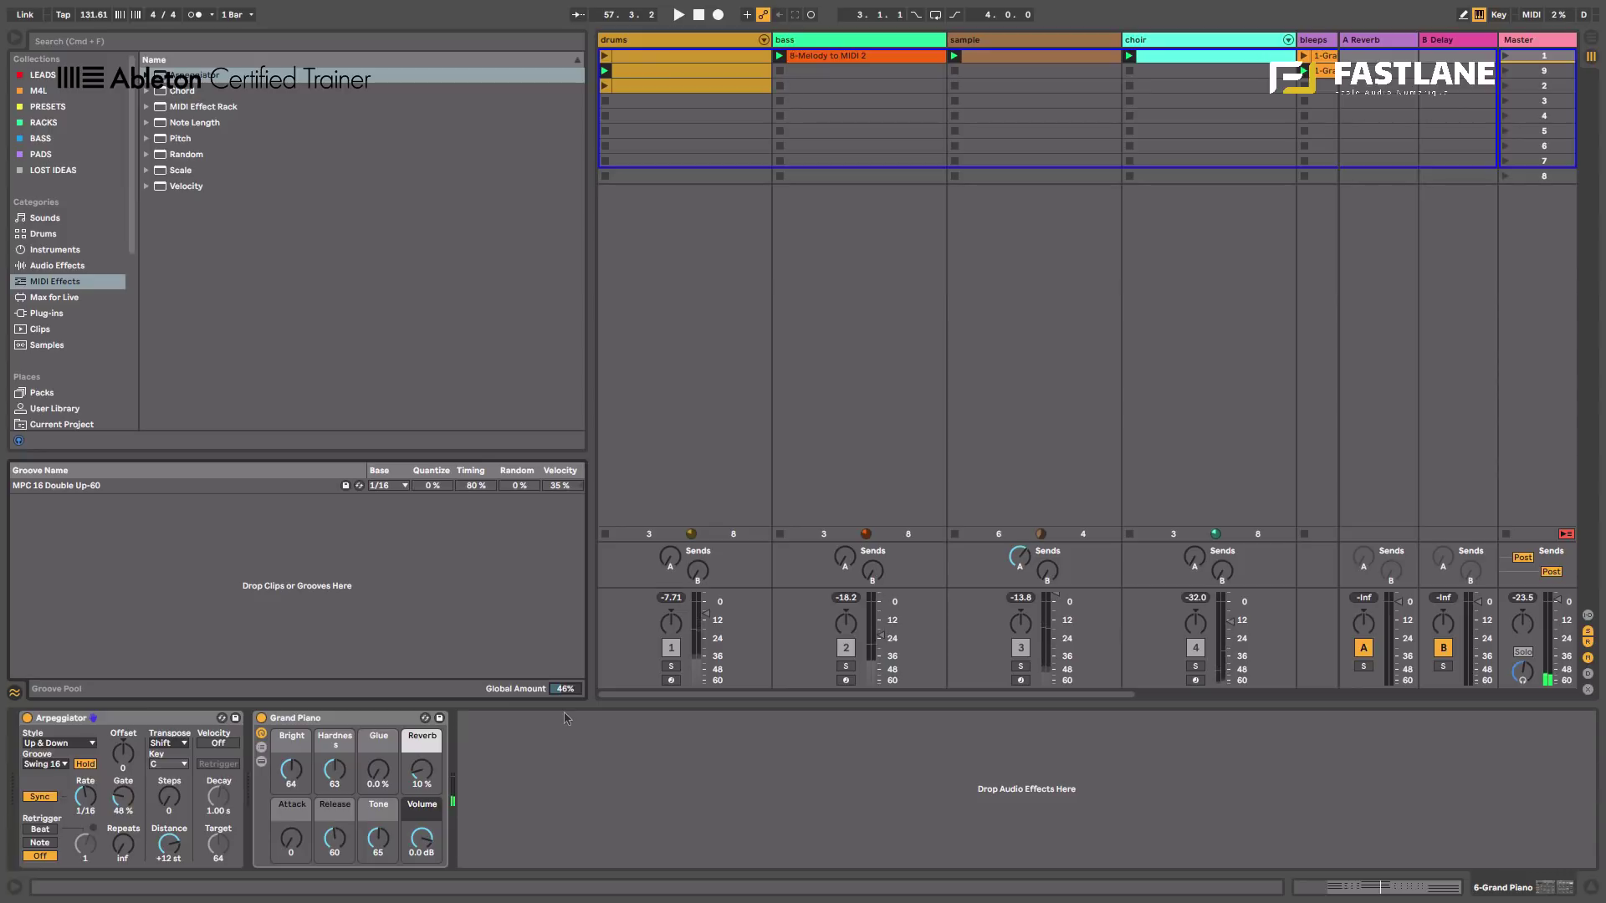
left_click(15, 693)
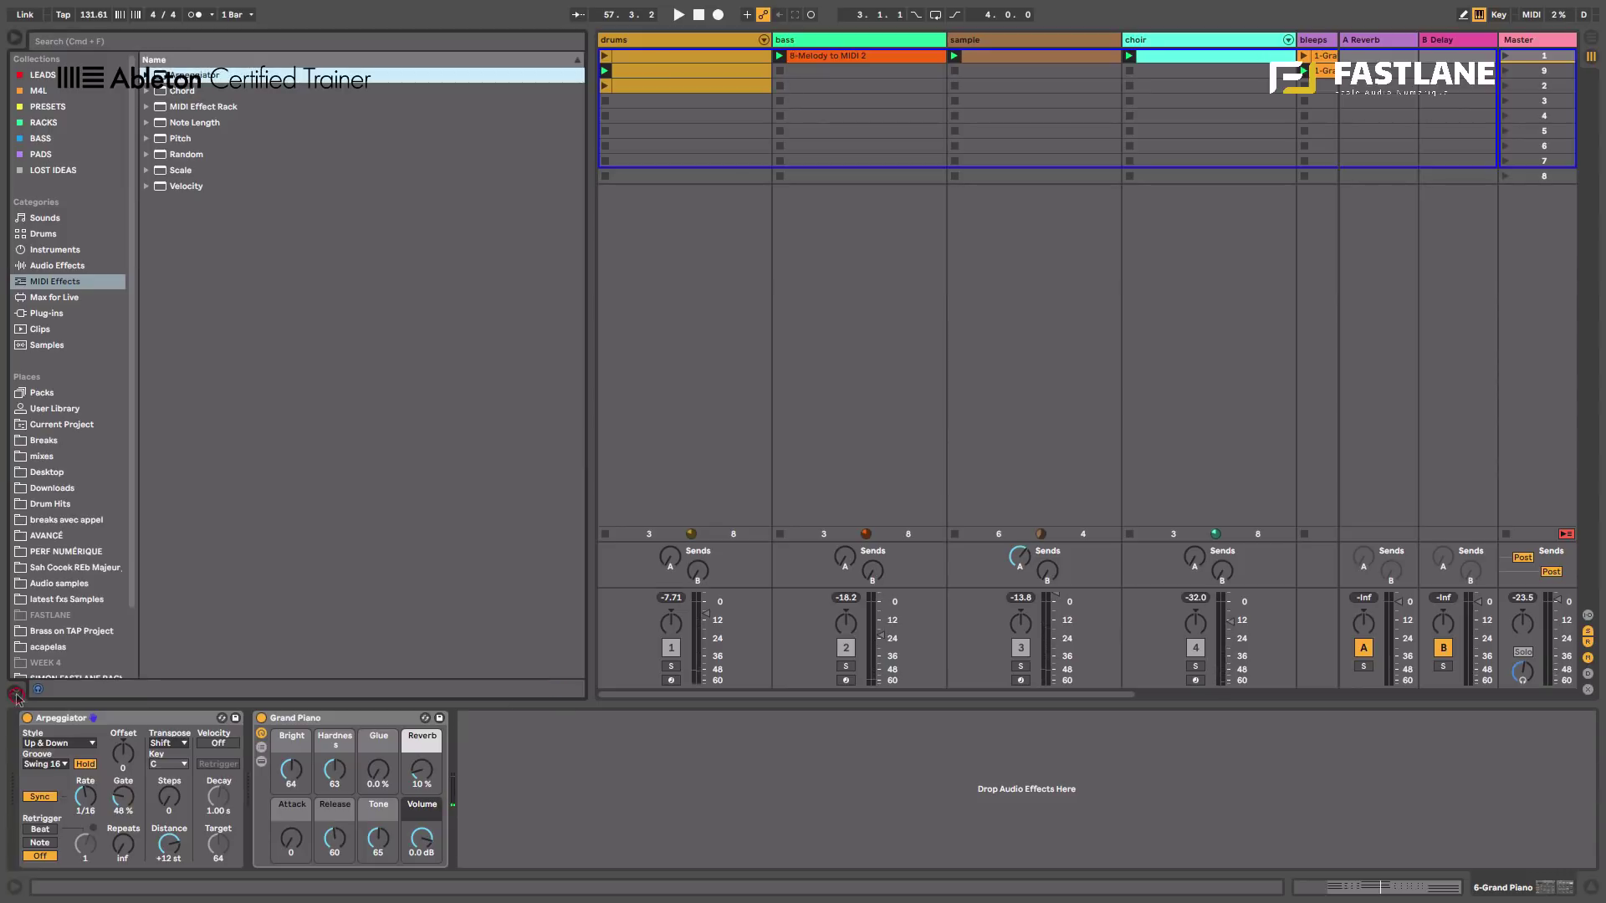
left_click(16, 37)
Group the Arpeggiator into a MIDI Effect Rack and show the rack's chain list.
left_click(71, 714)
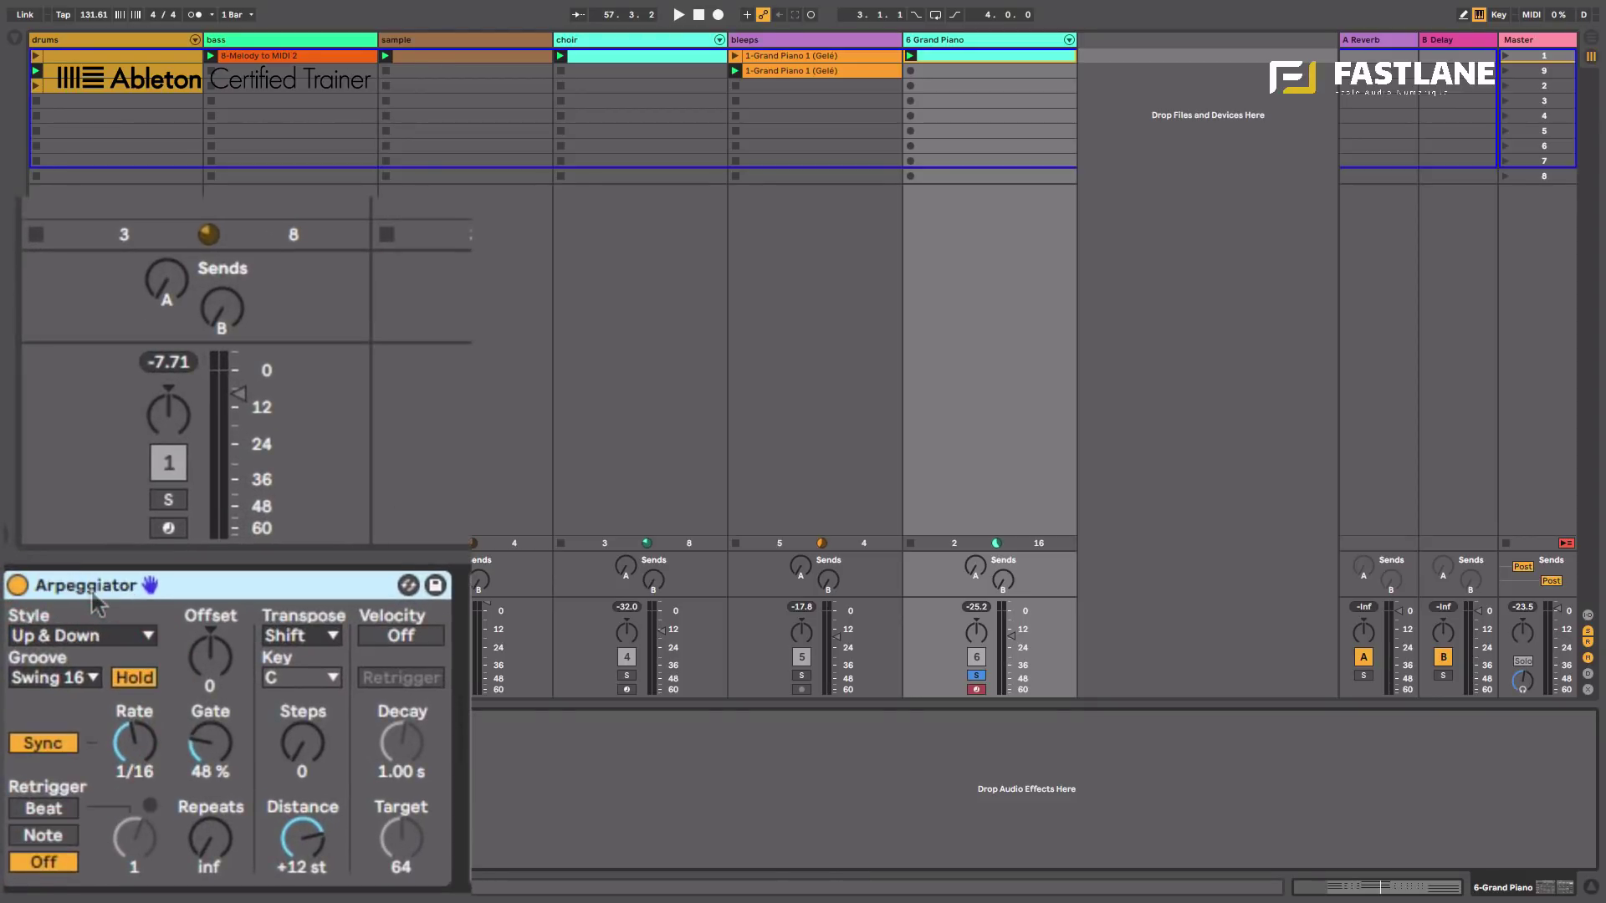
right_click(94, 601)
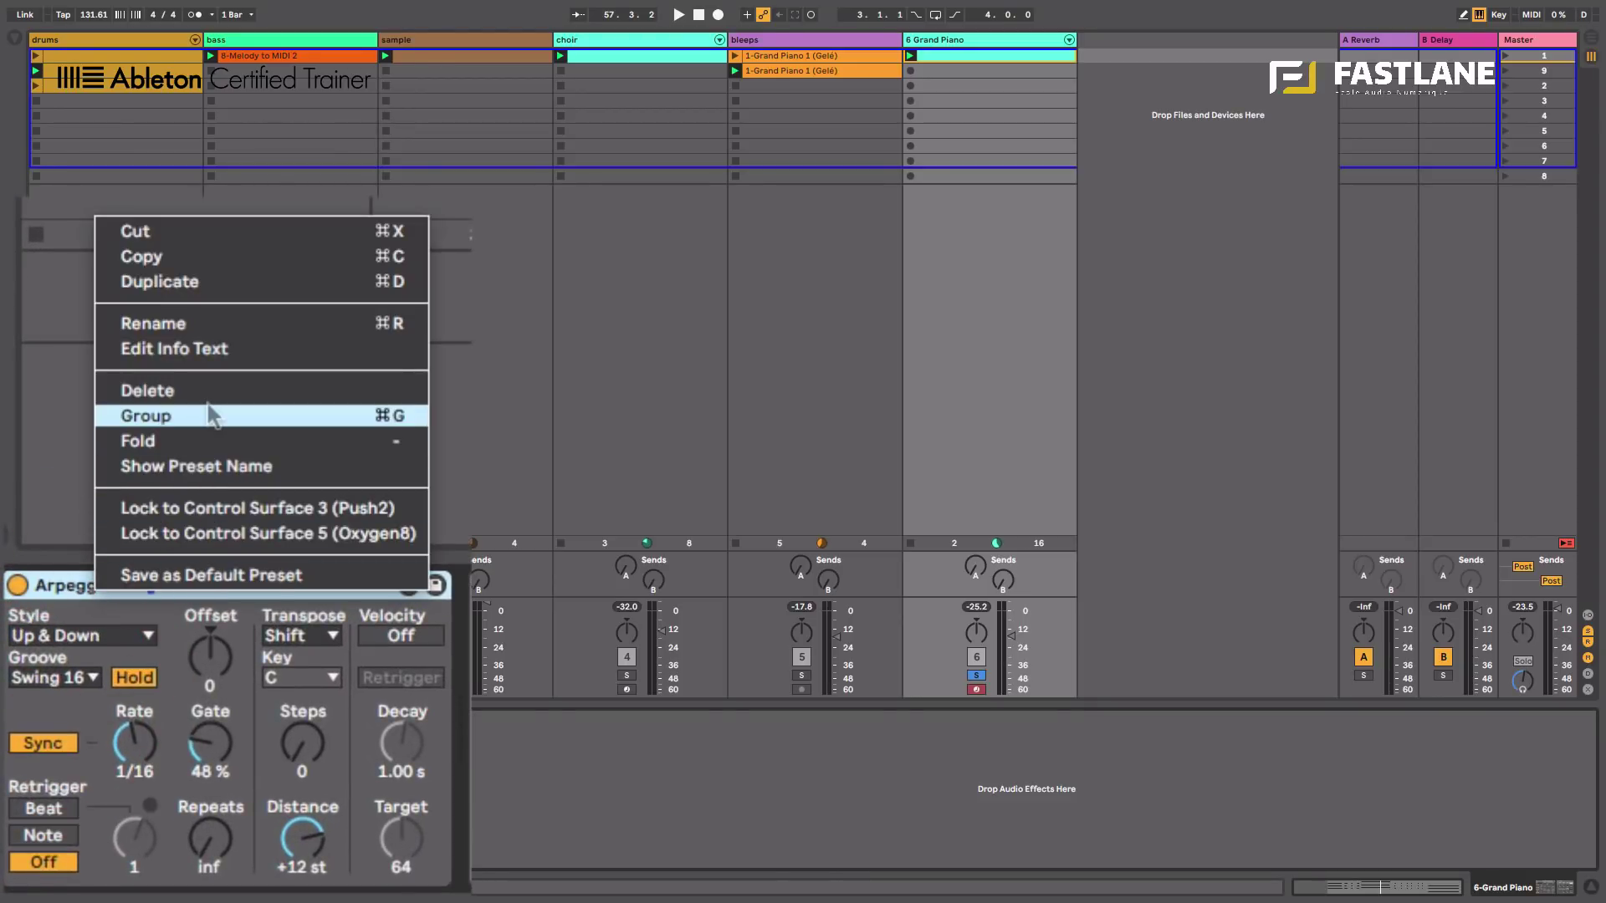
left_click(201, 439)
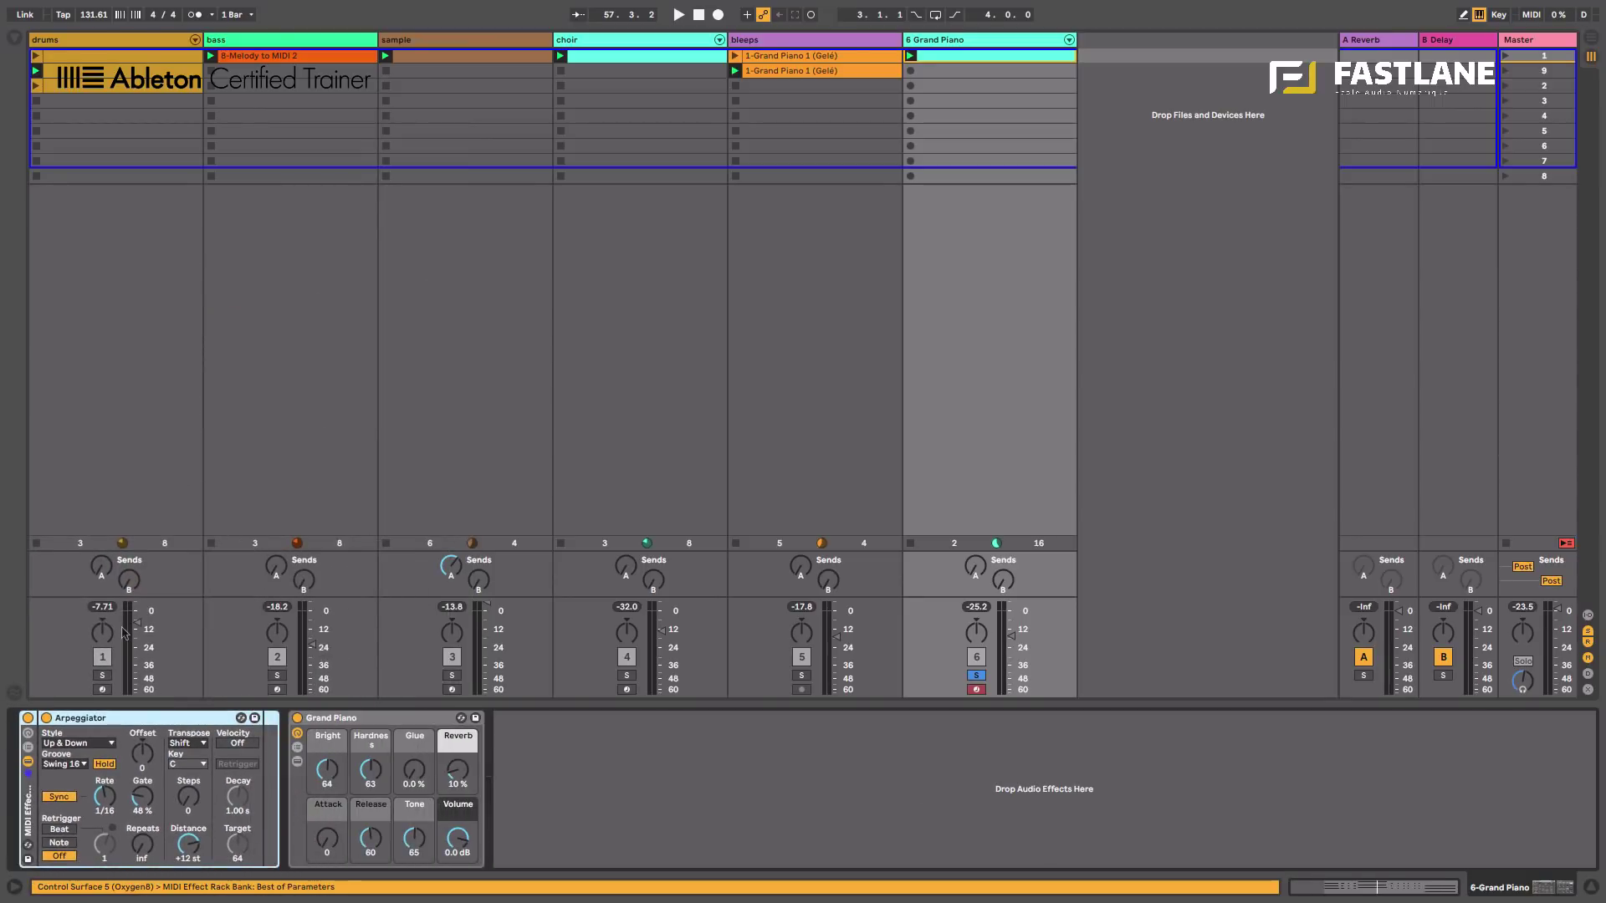
left_click(27, 747)
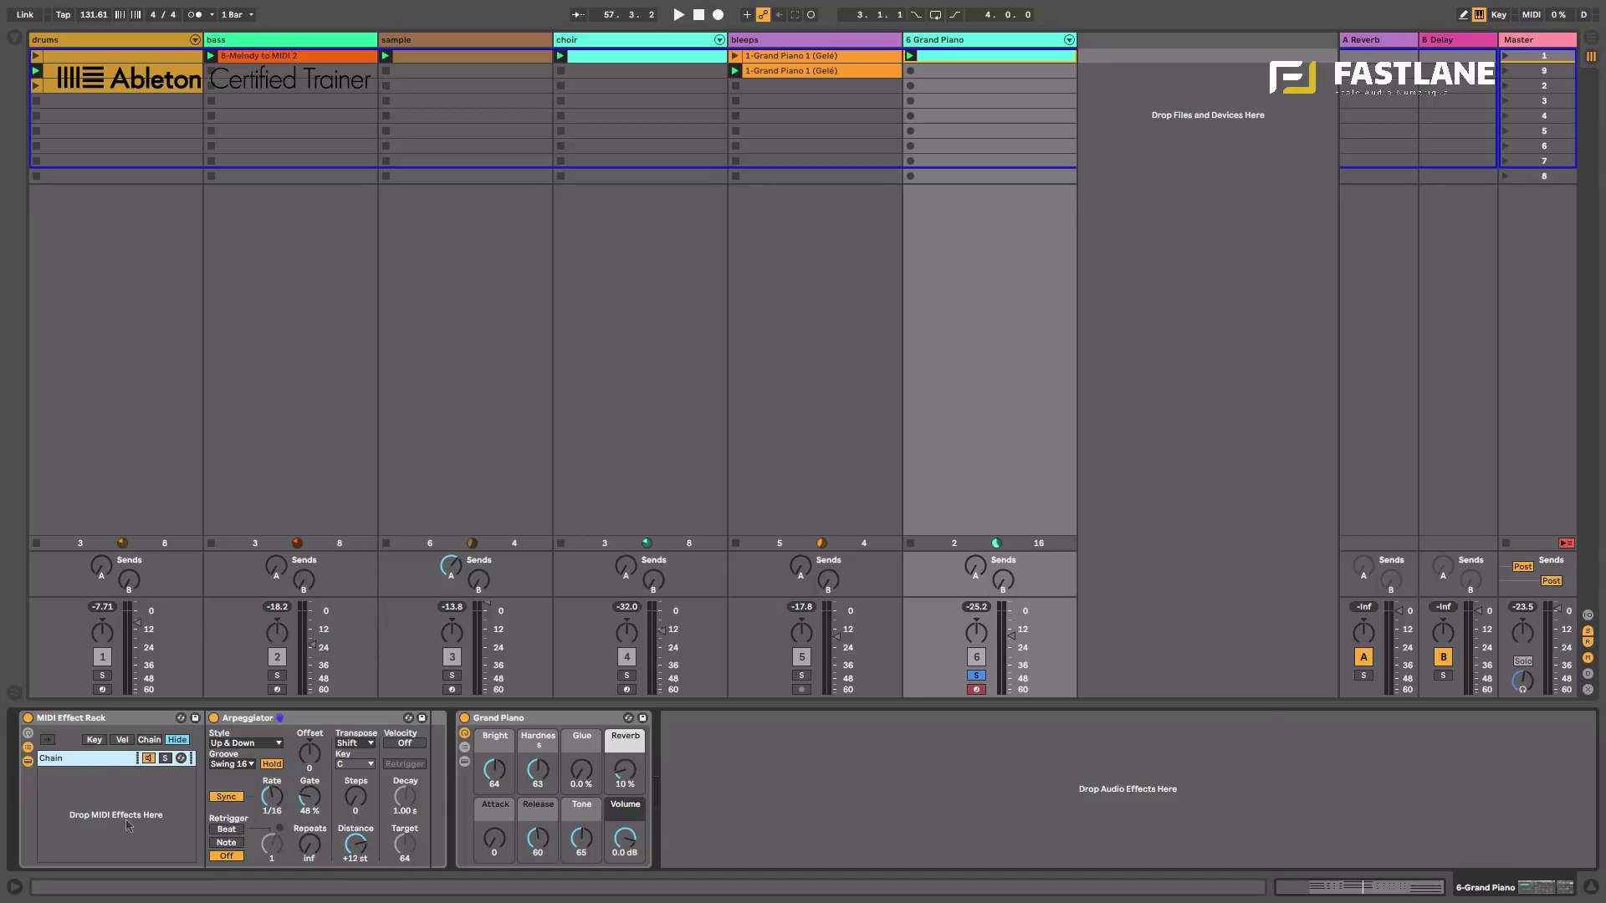
Duplicate the rack's chain, muting the original, and set the copy's Arpeggiator to a 1/4 rate and 104 % gate.
left_click(73, 759)
key("super+d")
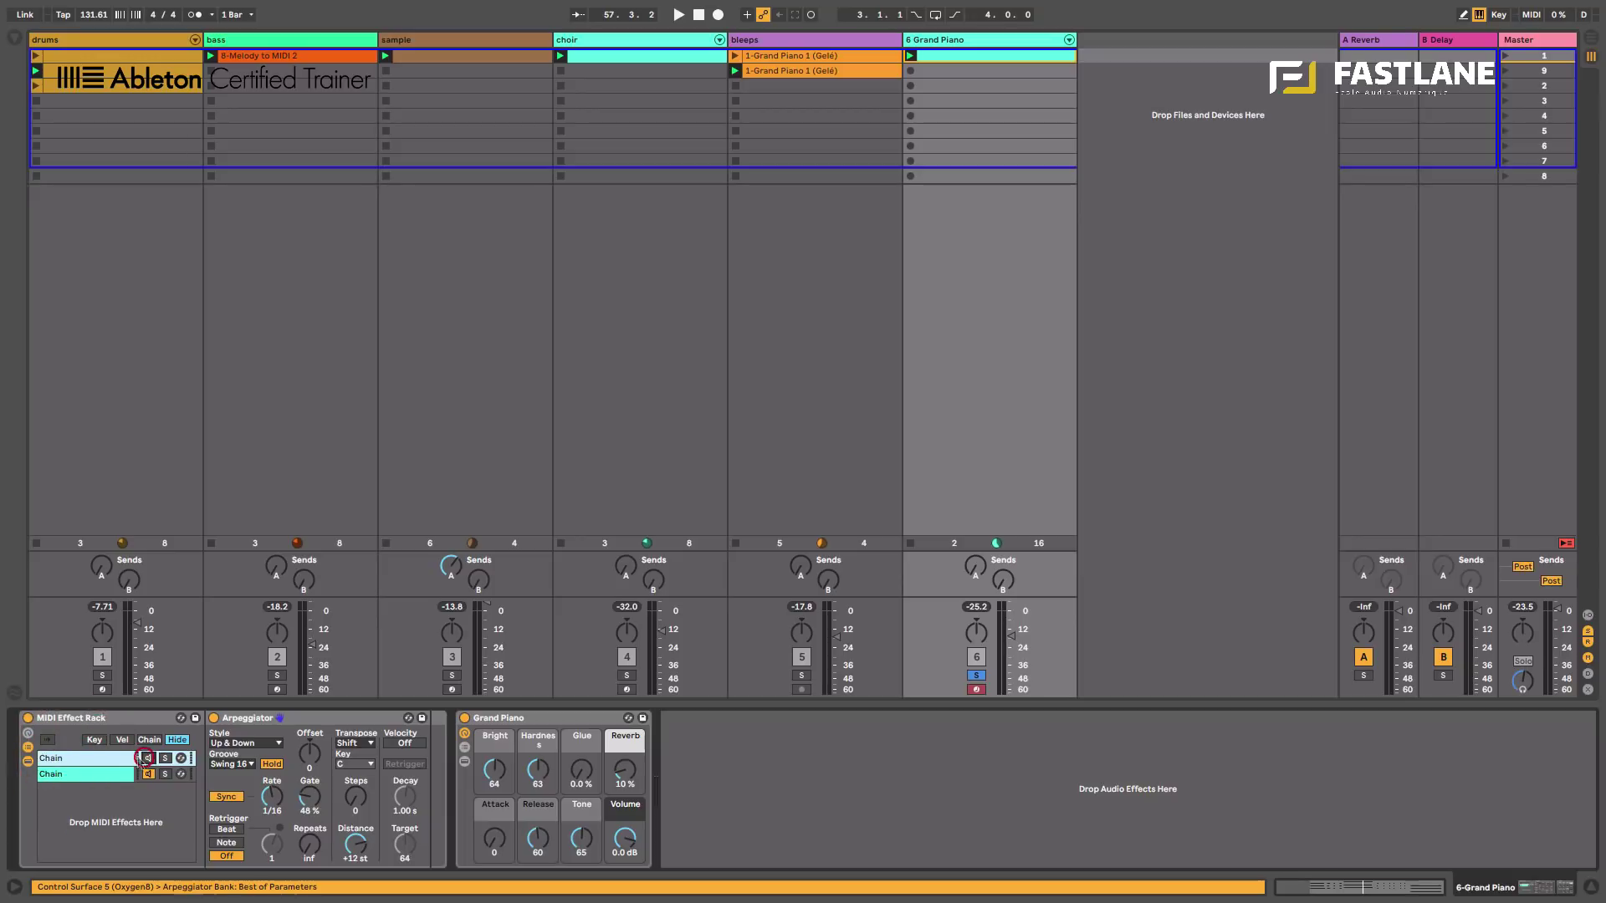
left_click(83, 758, "shift")
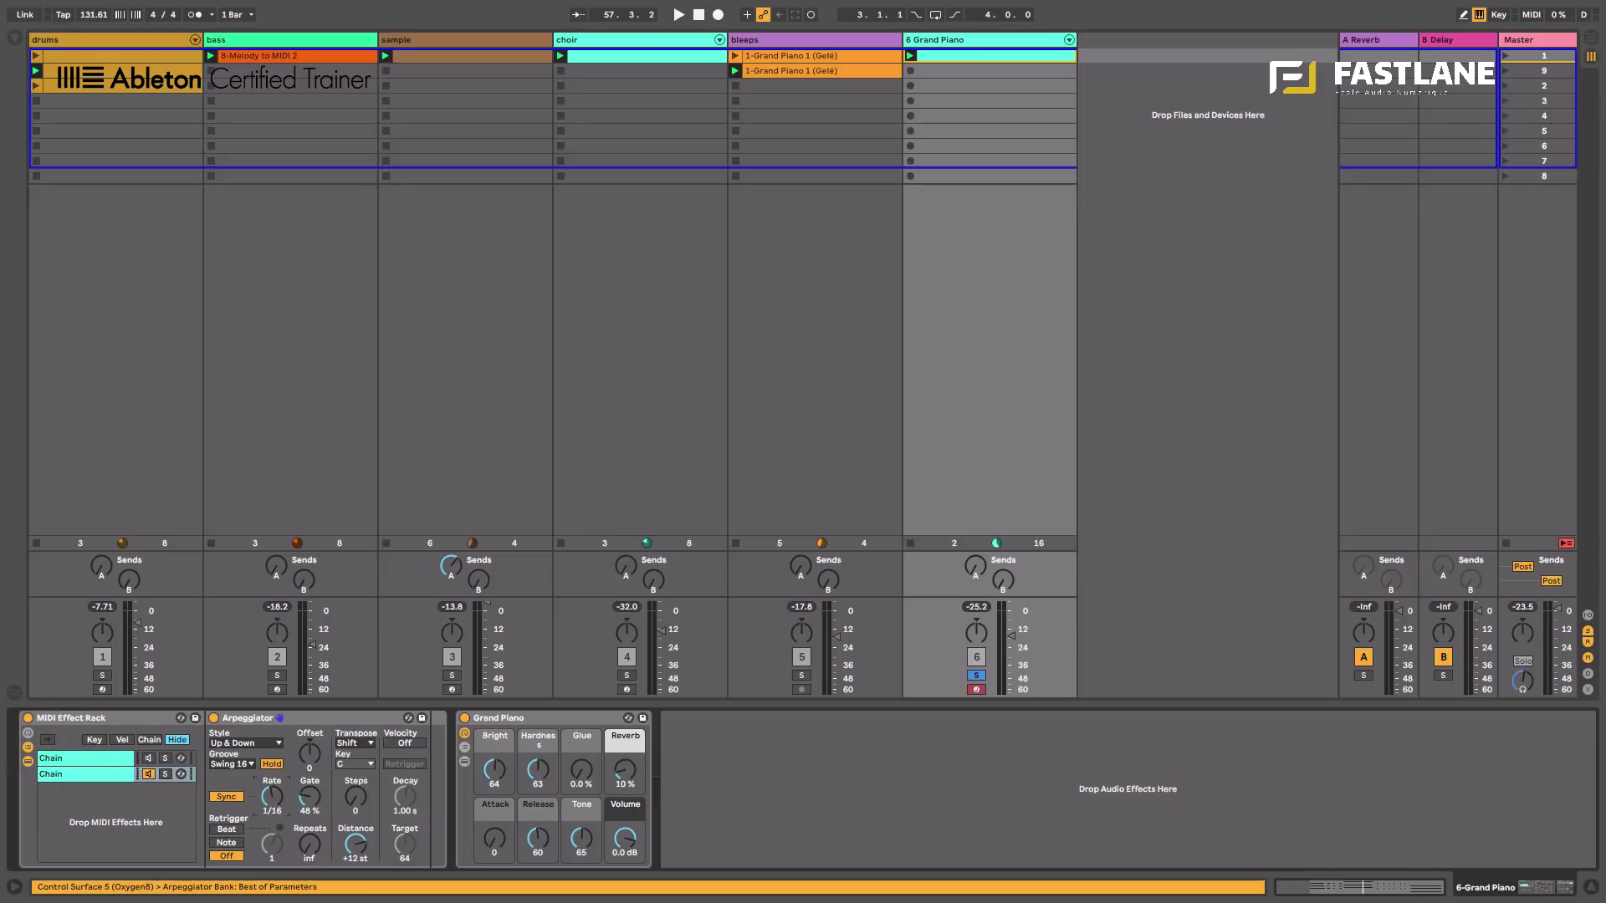
left_click_drag(306, 798, 306, 777)
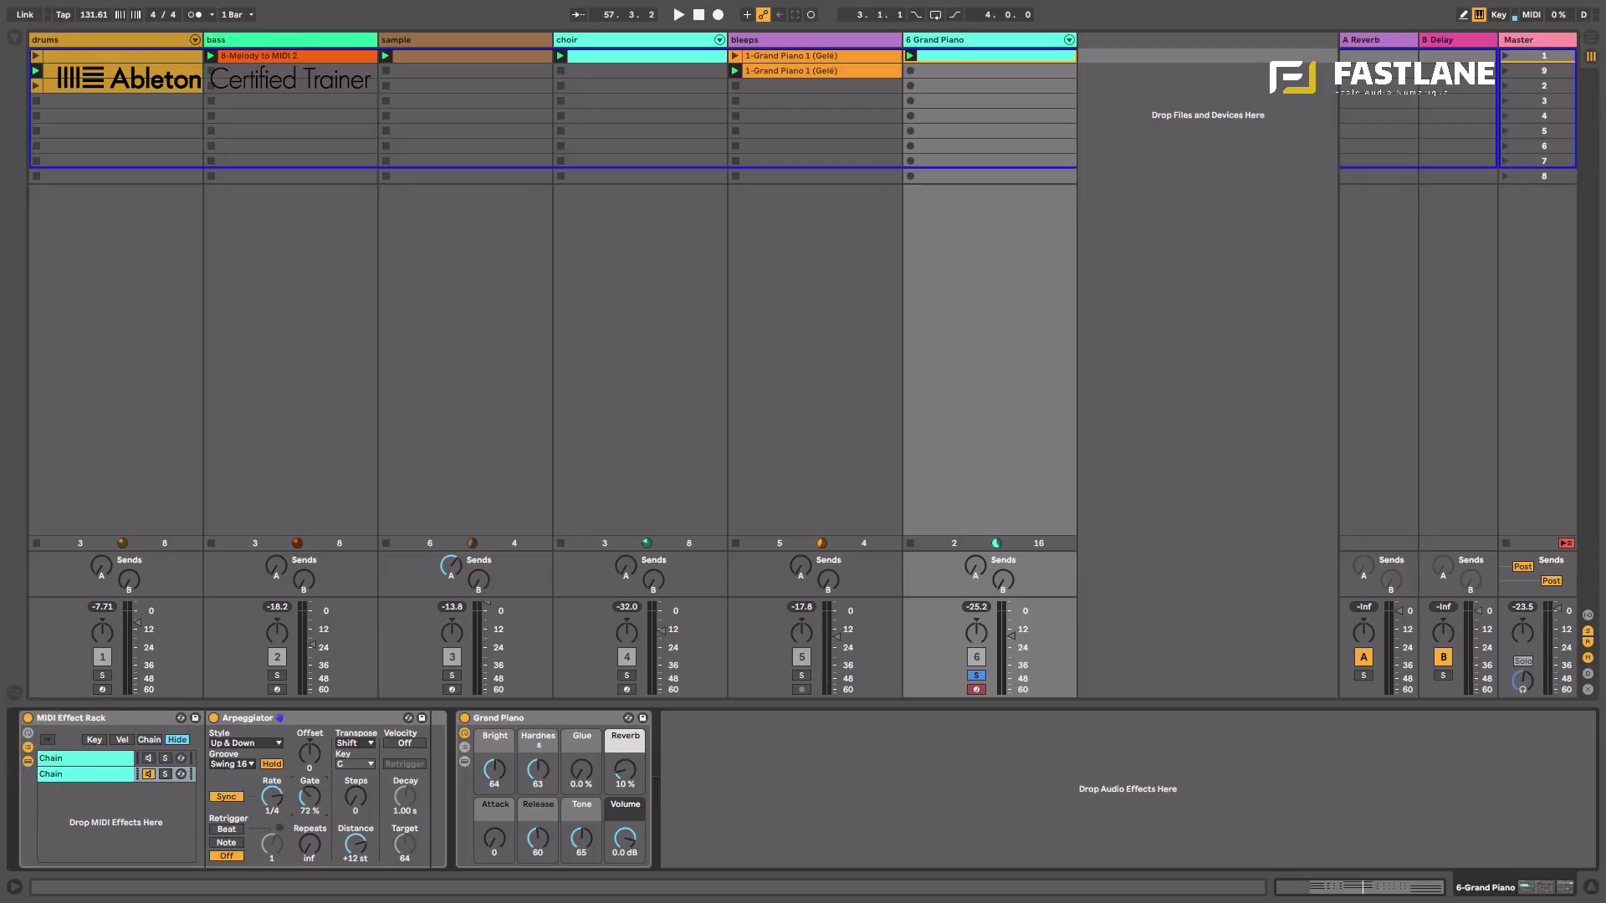
left_click(104, 778)
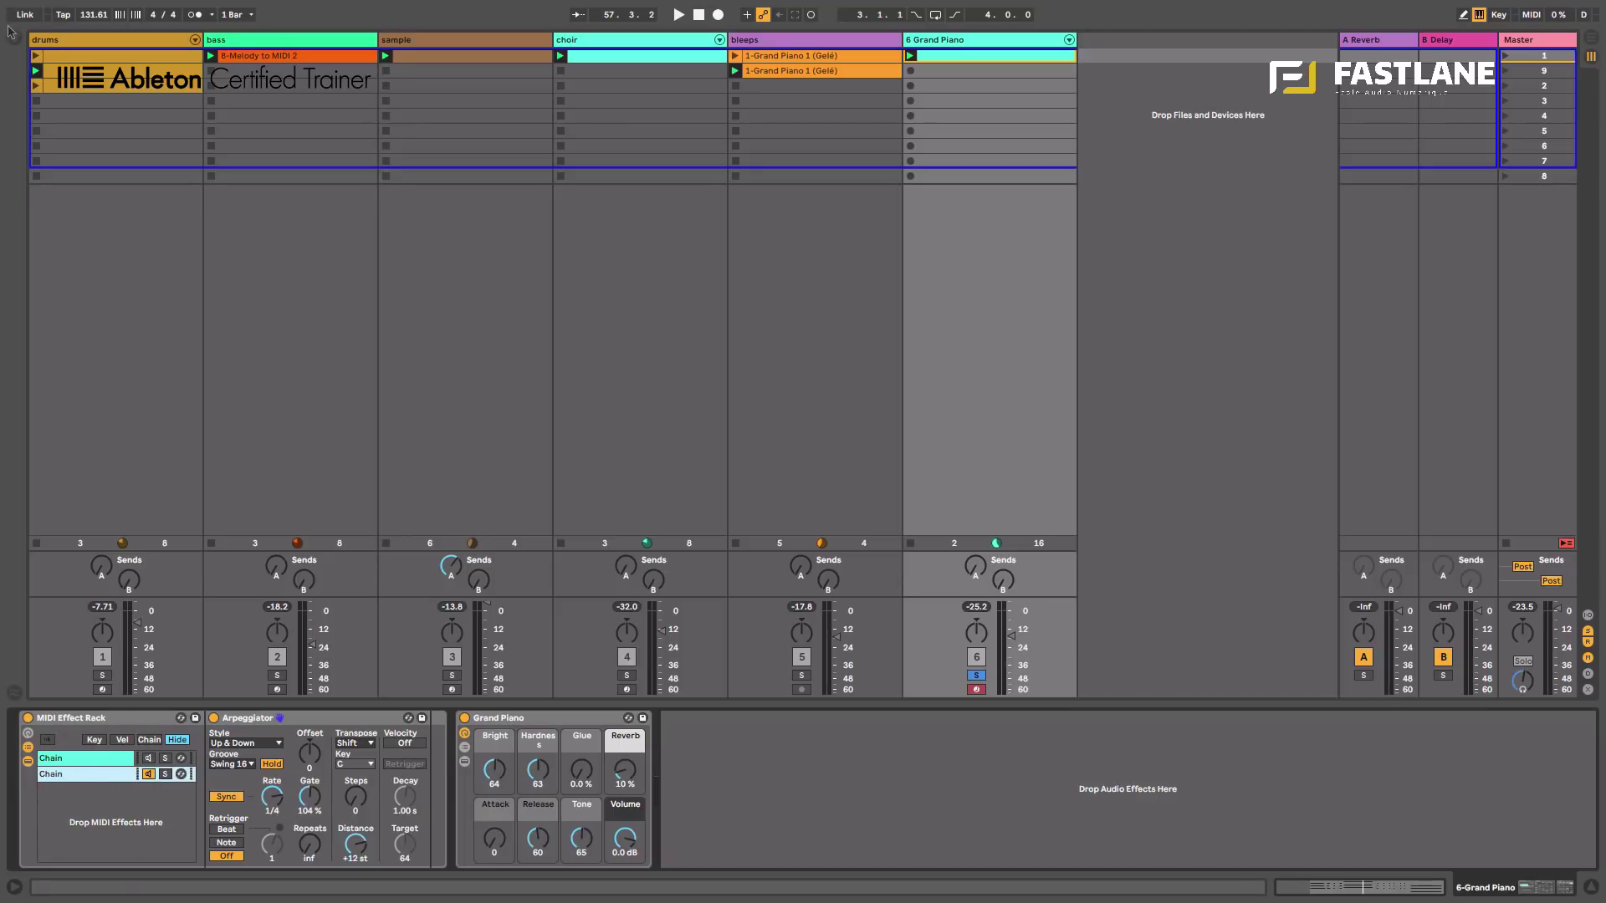
Add a Pitch effect at -24 st after the second chain's Arpeggiator, and raise that Arpeggiator's gate to 121 % during playback.
left_click(14, 38)
left_click_drag(178, 138, 467, 760)
key("space")
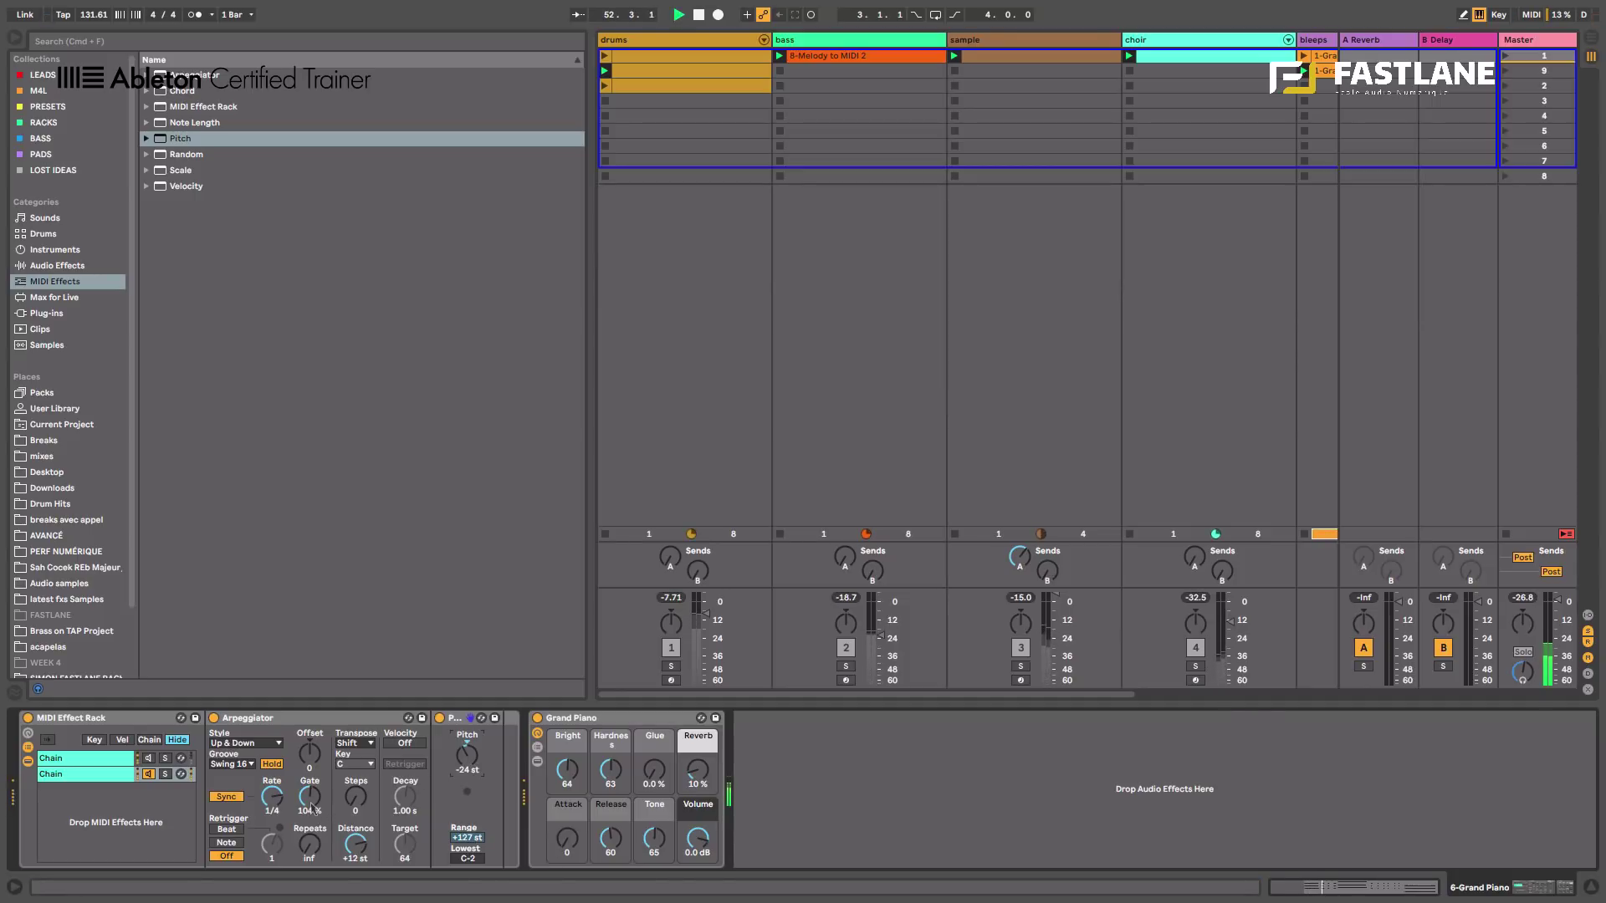
left_click_drag(308, 799, 308, 785)
Add a Velocity effect with a lowered Out Hi after Pitch in the second chain, and unmute the first chain.
left_click_drag(167, 186, 511, 778)
mouse_move(618, 755)
left_mouse_down()
mouse_move(618, 815)
mouse_move(618, 762)
left_mouse_up()
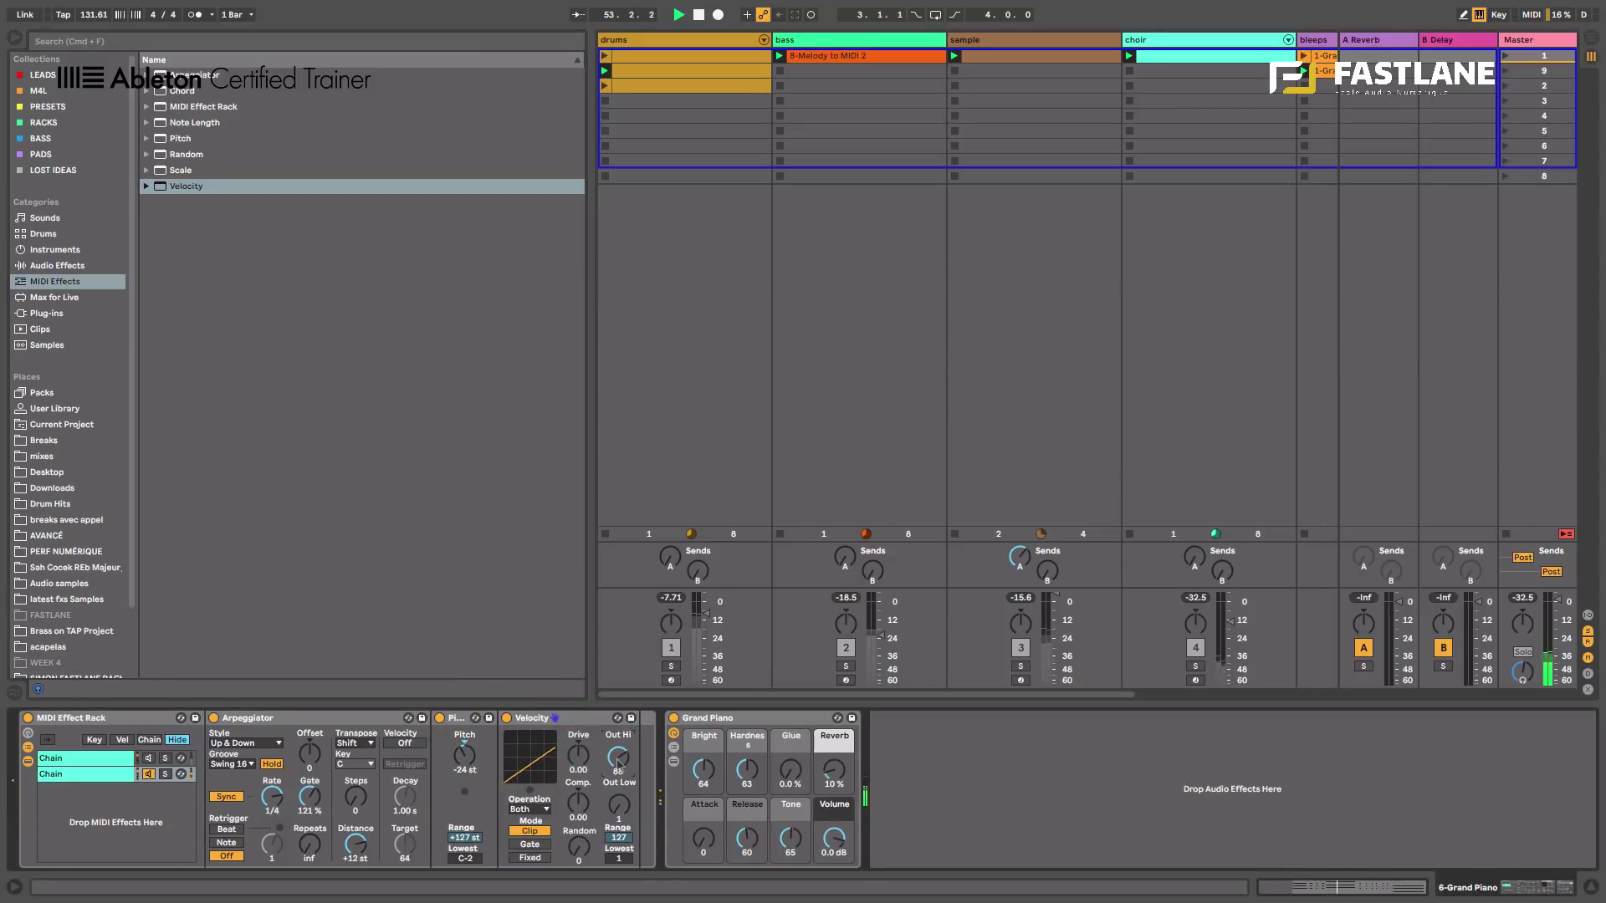
left_click(107, 762)
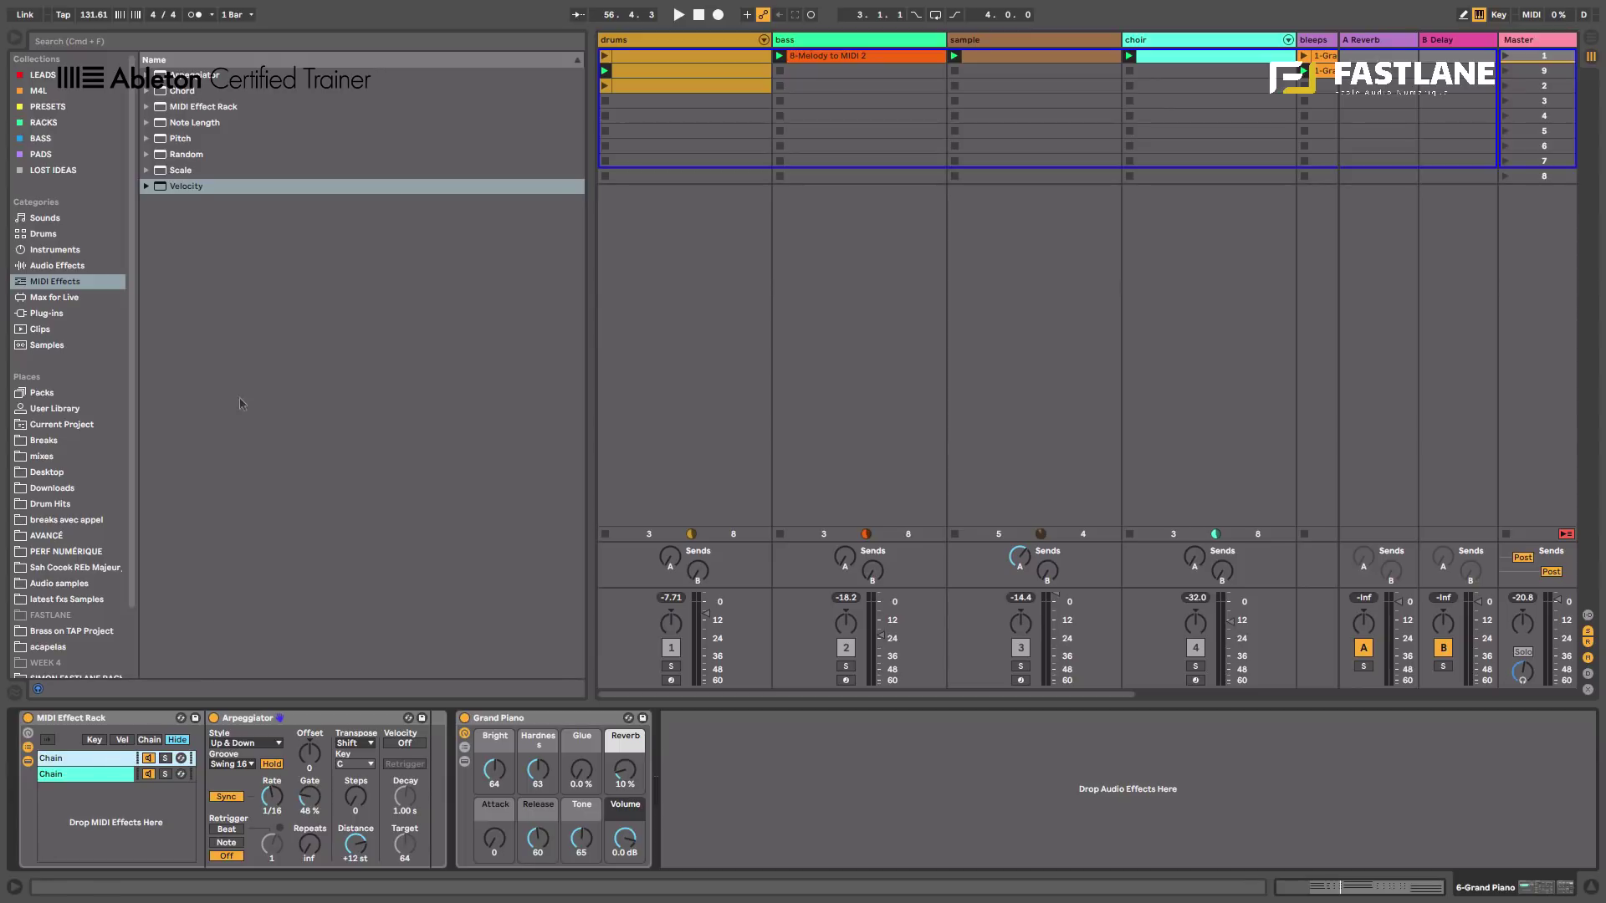
Add a Chord effect after the MIDI Effect Rack with Shift 1 at +7 st and Shift 2 at +12 st, and play the result.
mouse_move(181, 94)
left_mouse_down()
mouse_move(466, 675)
mouse_move(473, 755)
mouse_move(428, 733)
left_mouse_up()
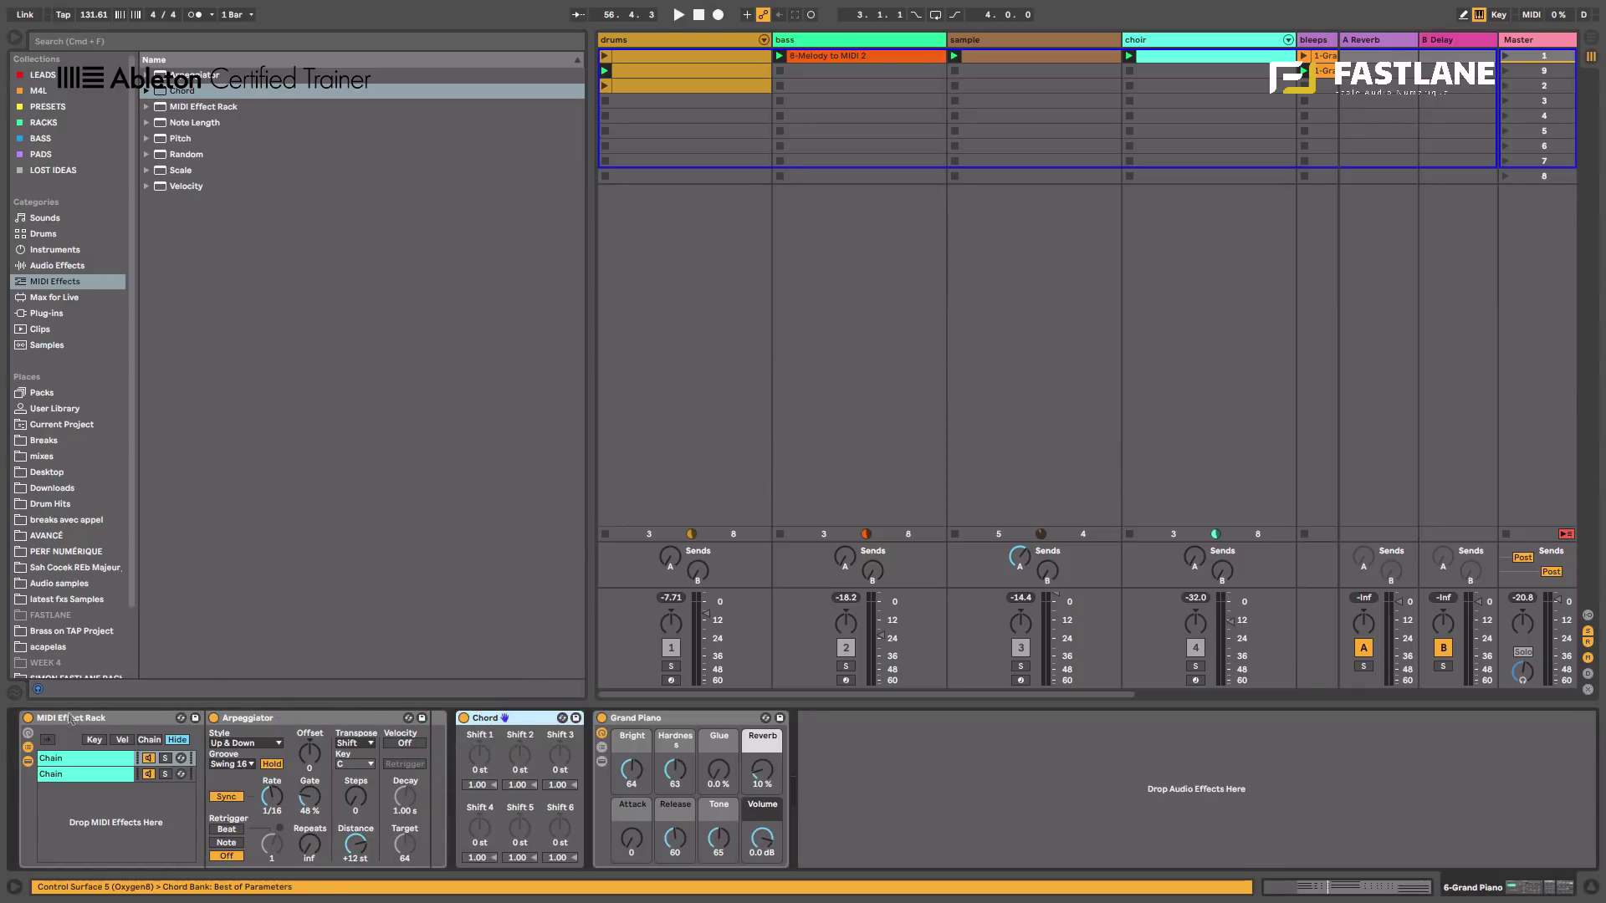
left_click(72, 721)
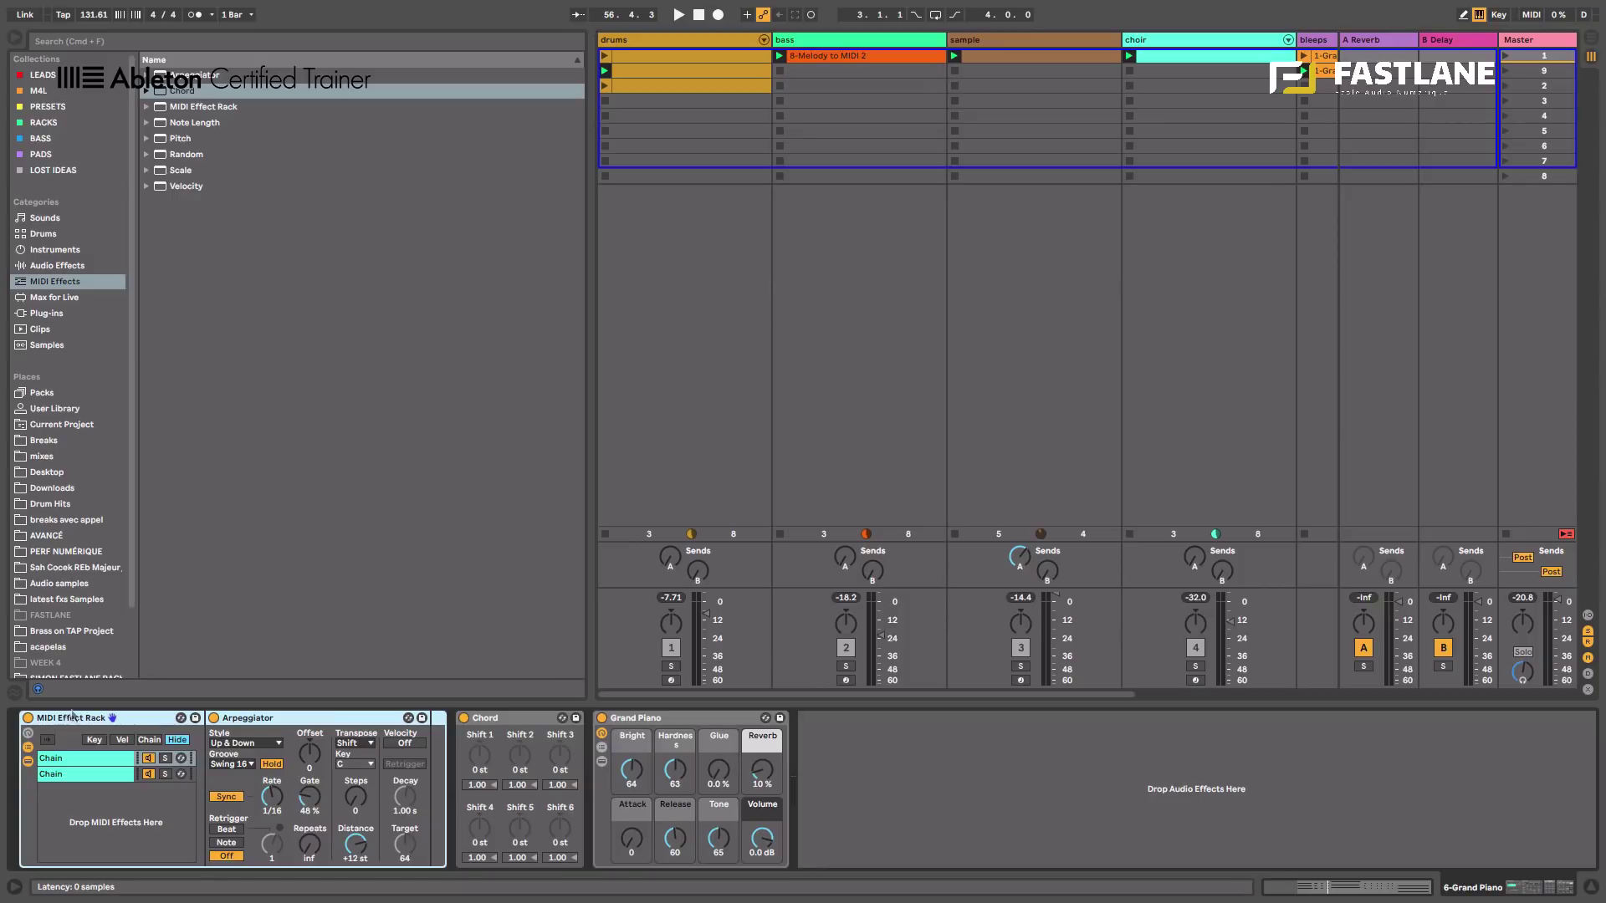
left_click(490, 716)
left_click_drag(480, 755, 480, 729)
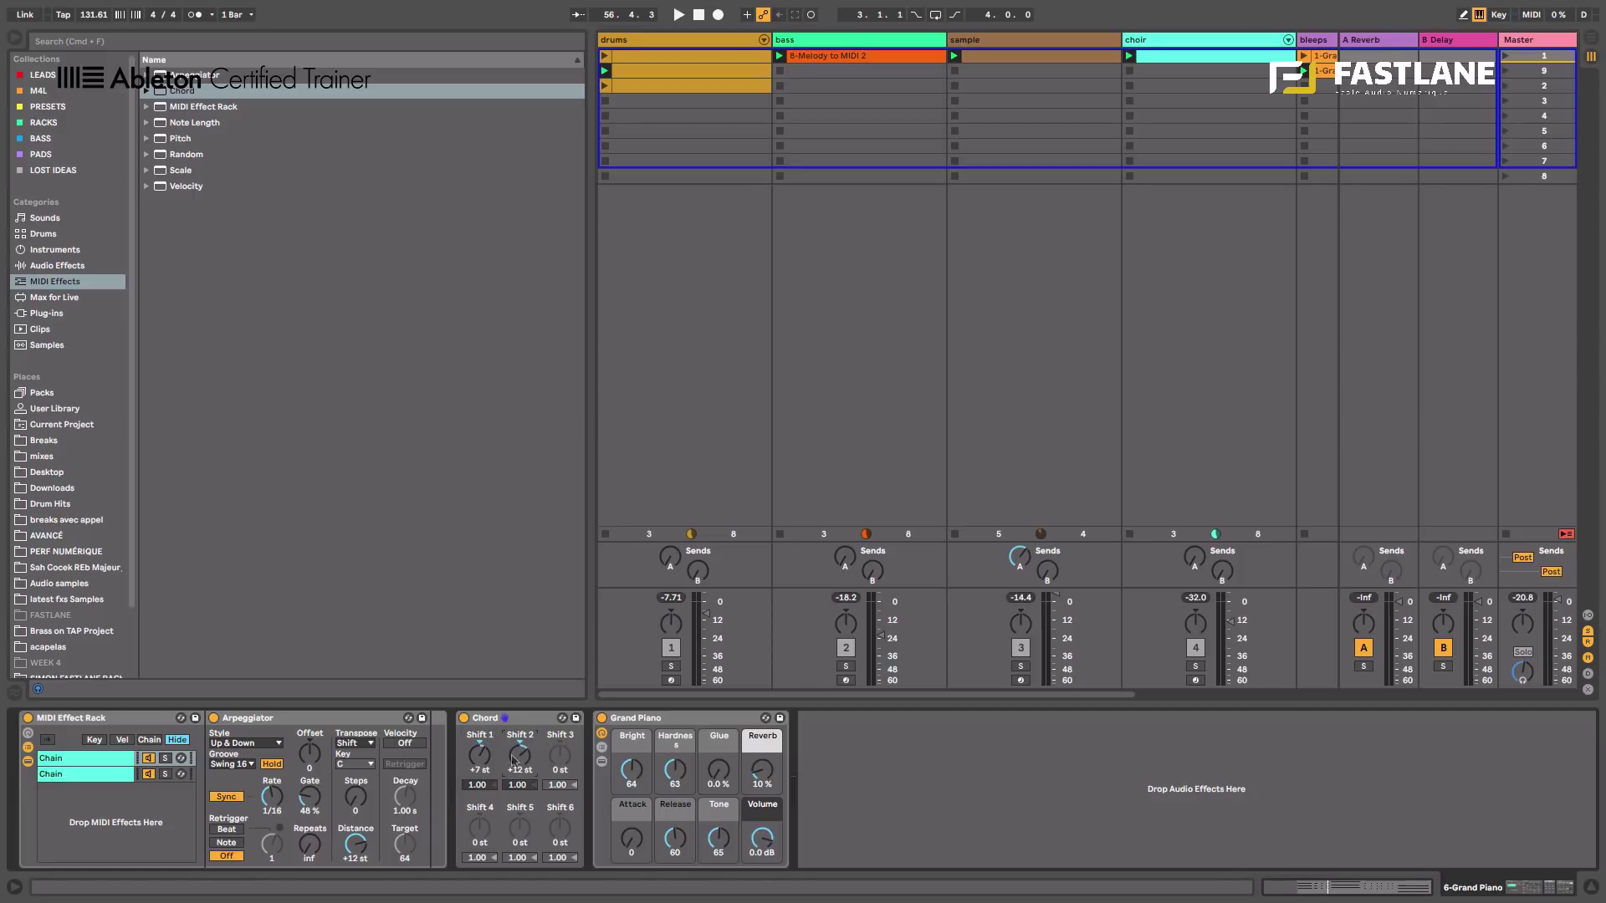
key("space")
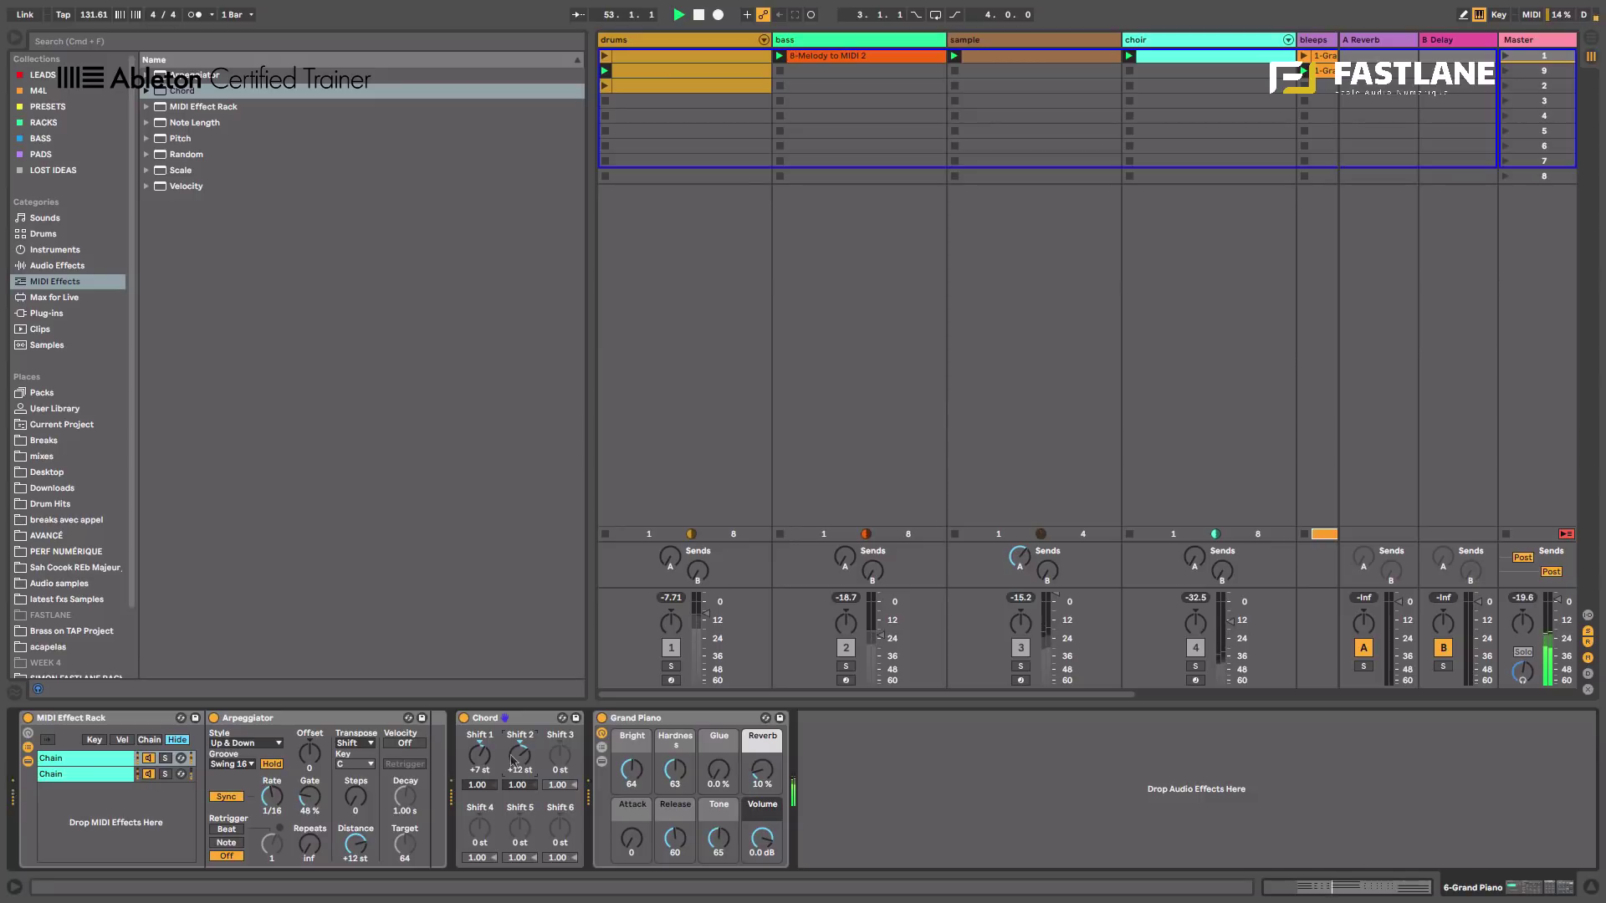
key("space")
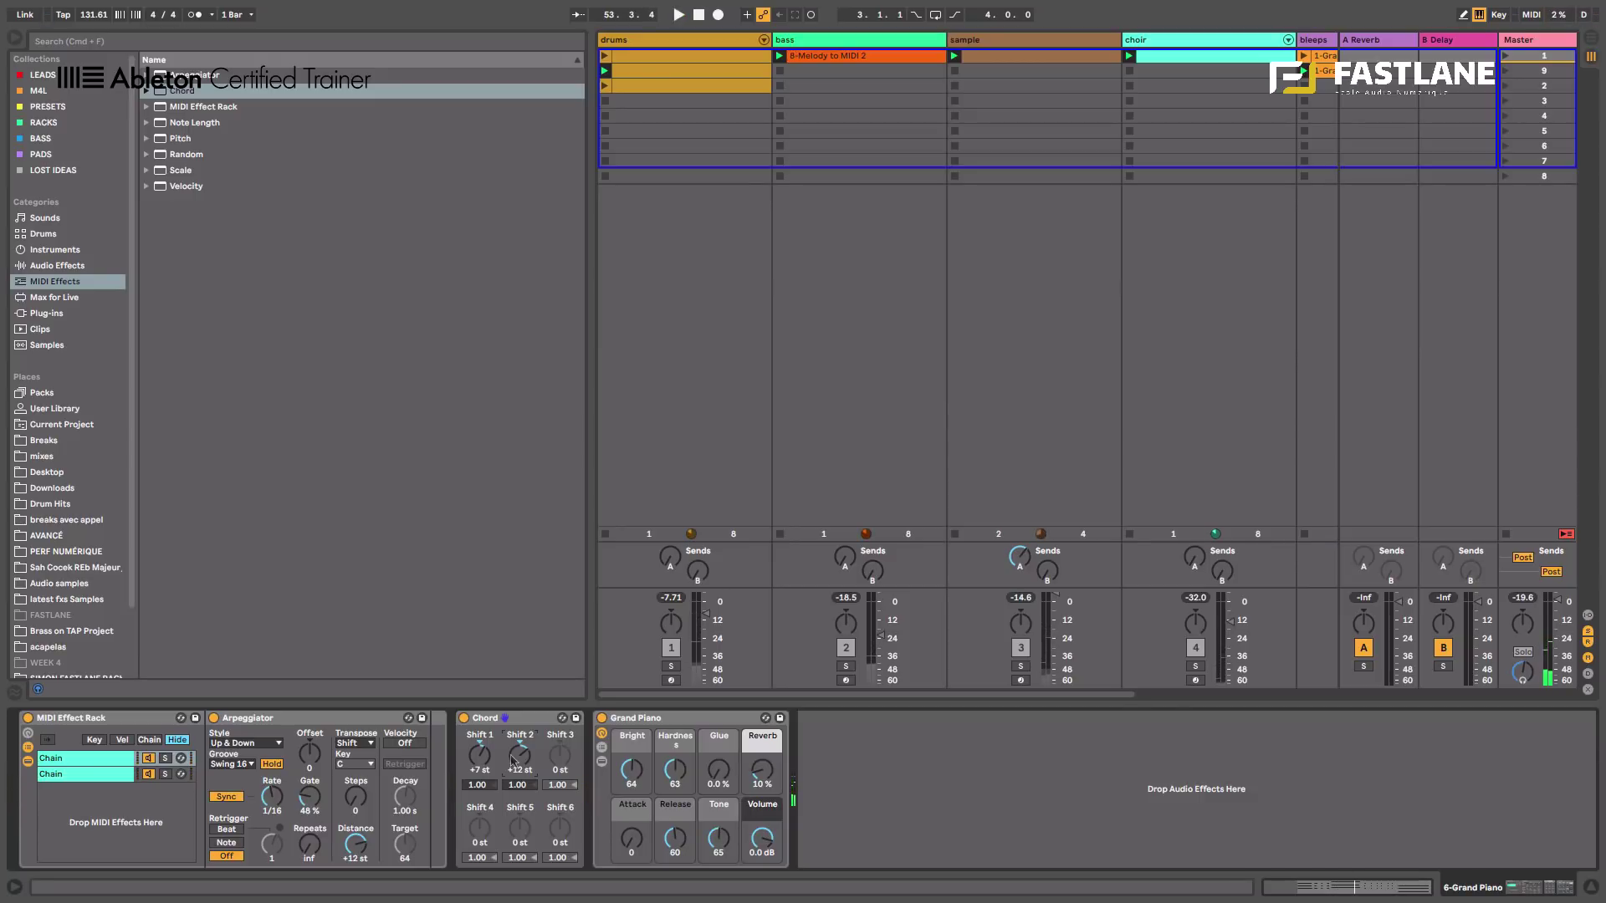